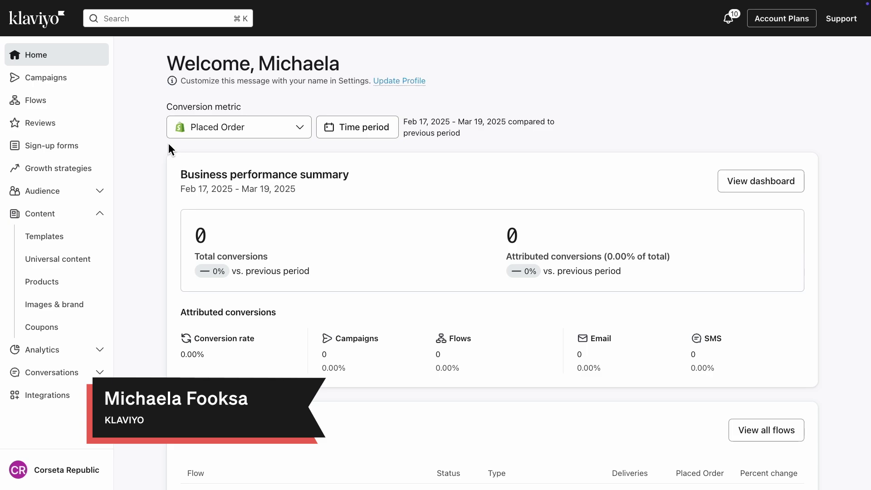
Step: View the feed.json product feed listing Chunky Sandals, Brown Leather Boots and Bomber Jacket
mouse_move(109, 2)
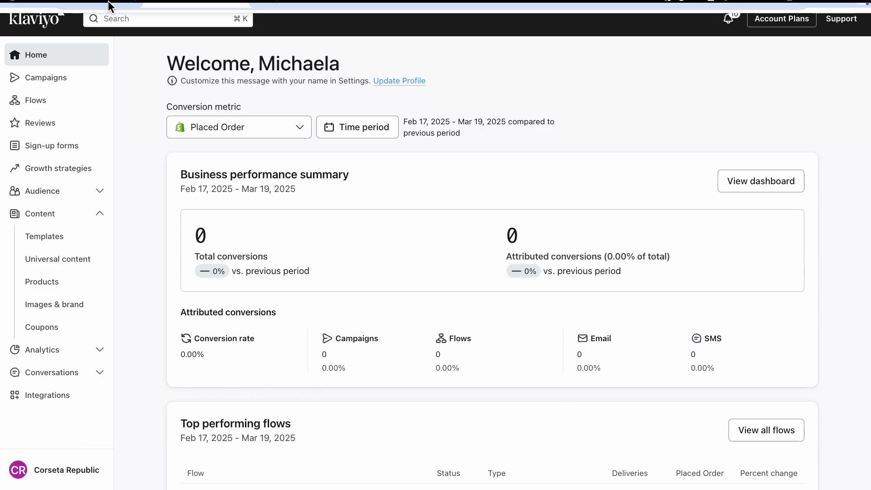
left_click(103, 20)
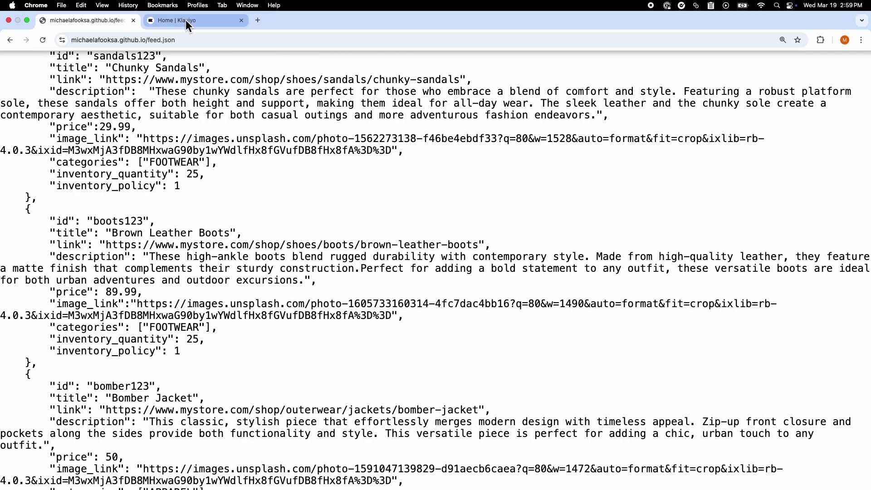
left_click(188, 22)
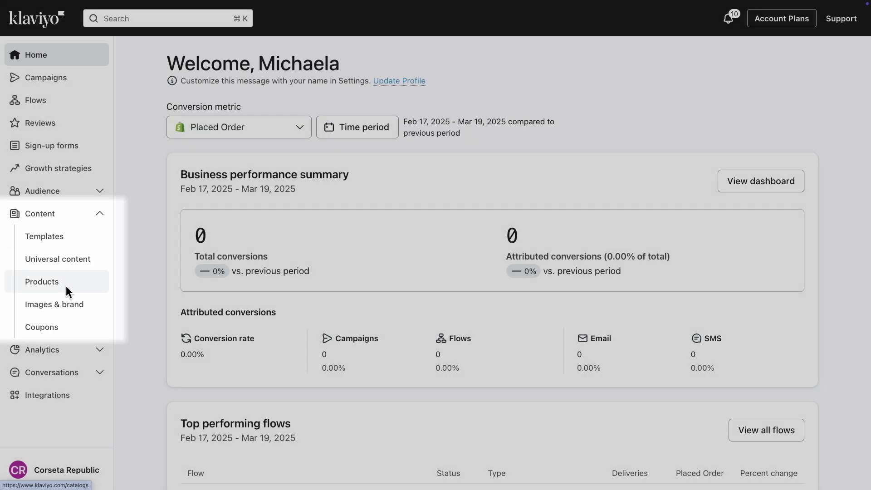
Step: Add a custom product source named 'My catalog feed' with the pasted feed.json URL
left_click(66, 287)
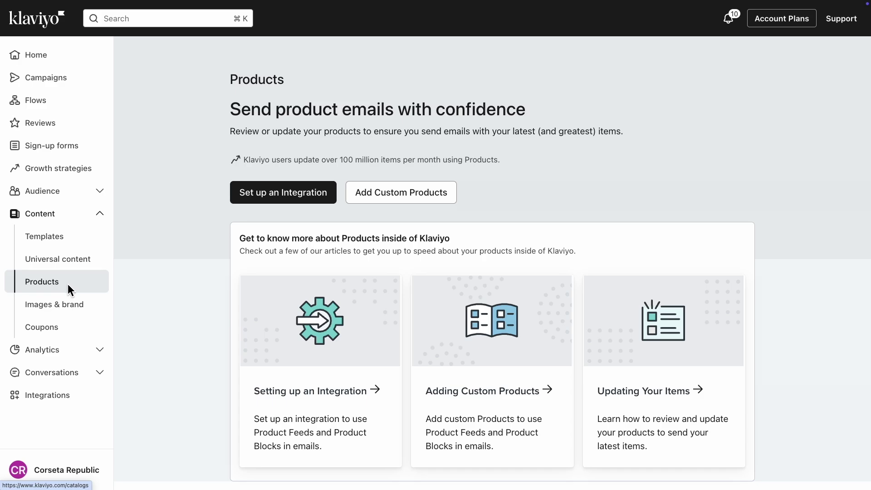
left_click(379, 198)
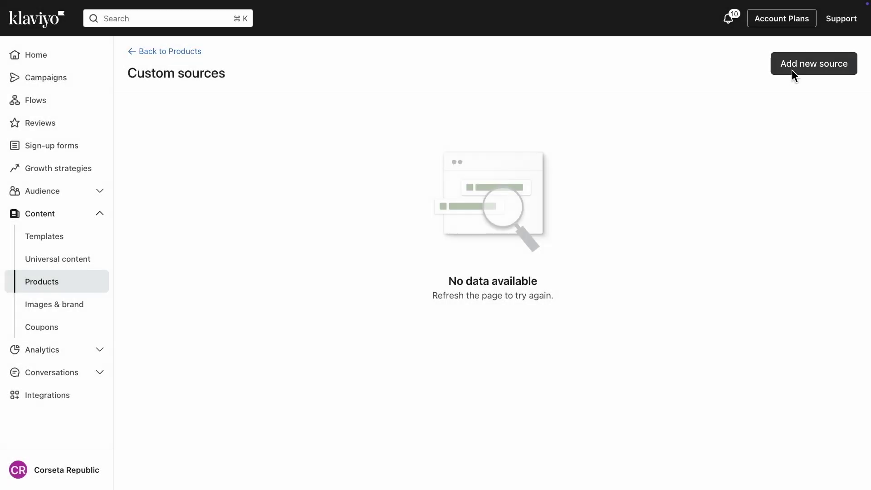
left_click(793, 74)
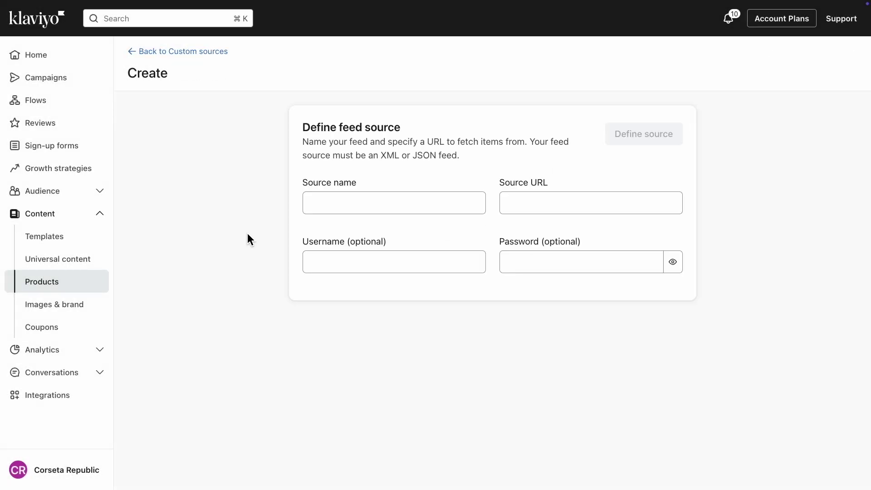
left_click(315, 210)
type("My cata")
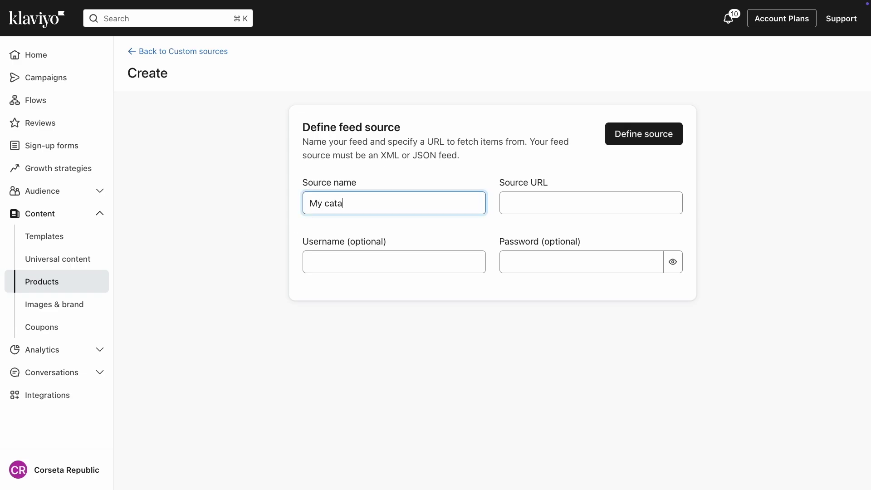
type("log feed")
key("Tab")
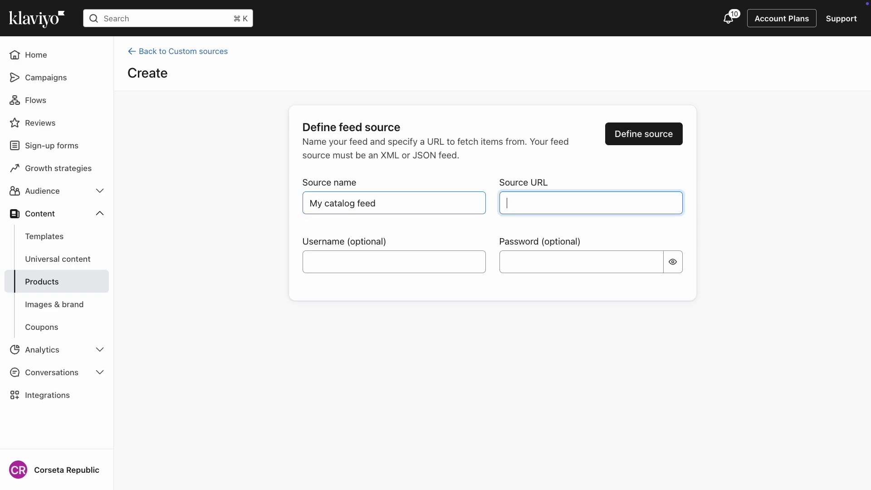
type("https://michaelafooksa.github.io/feed.json")
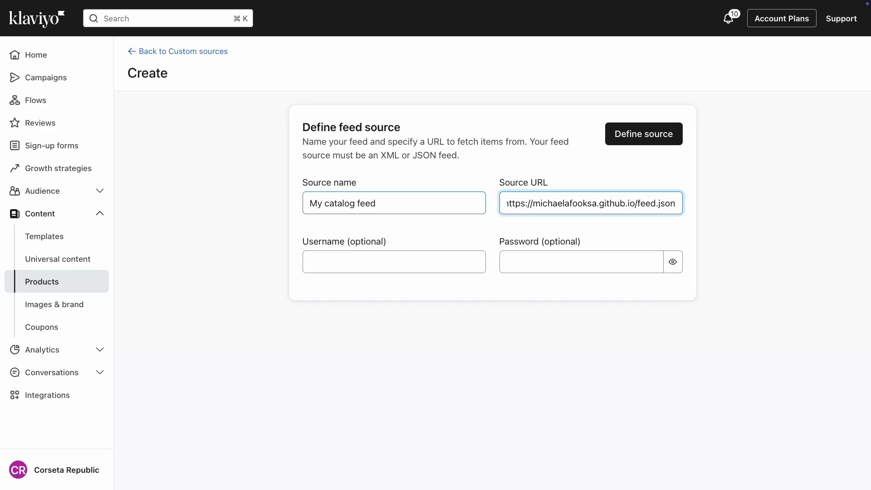
left_click(632, 135)
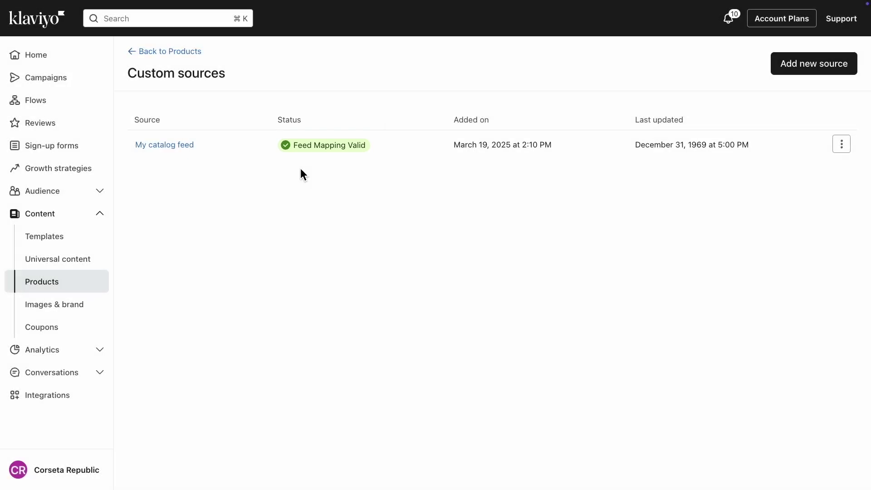
Step: Review My catalog feed's field mapping, keep $title for title, and complete the feed setup
left_click(185, 150)
scroll(236, 177, "down", 4)
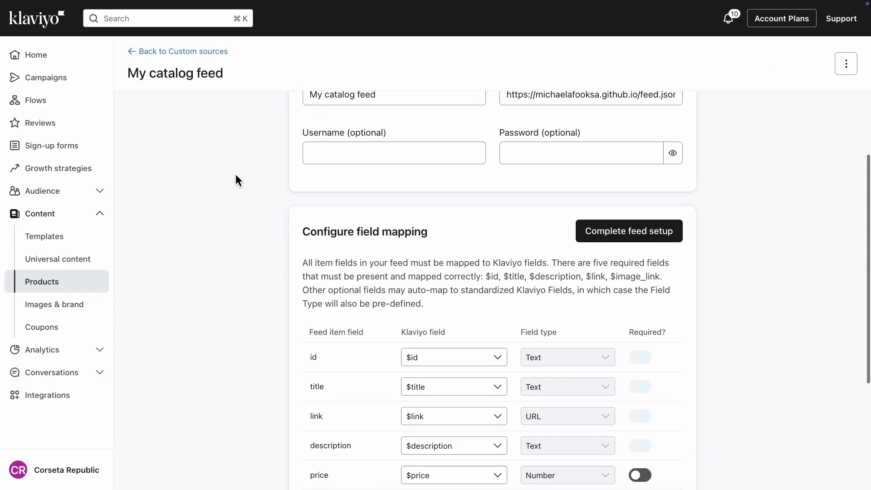
scroll(236, 180, "down", 2)
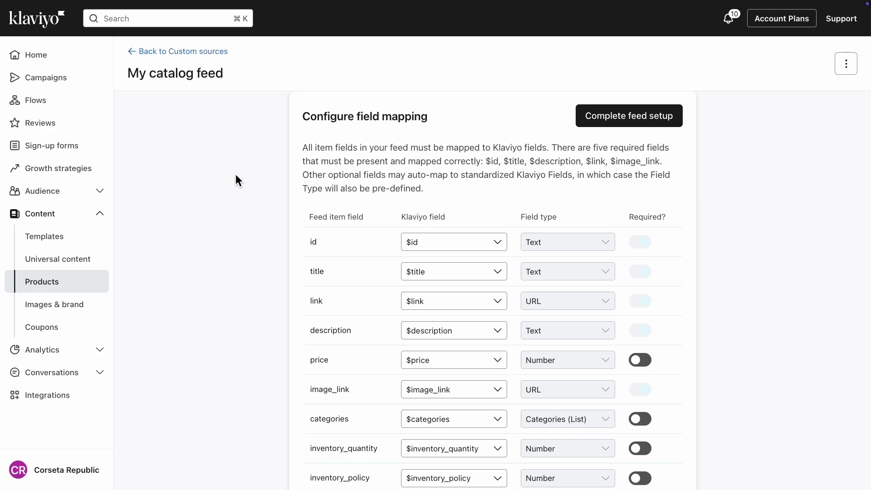
scroll(236, 177, "down", 1)
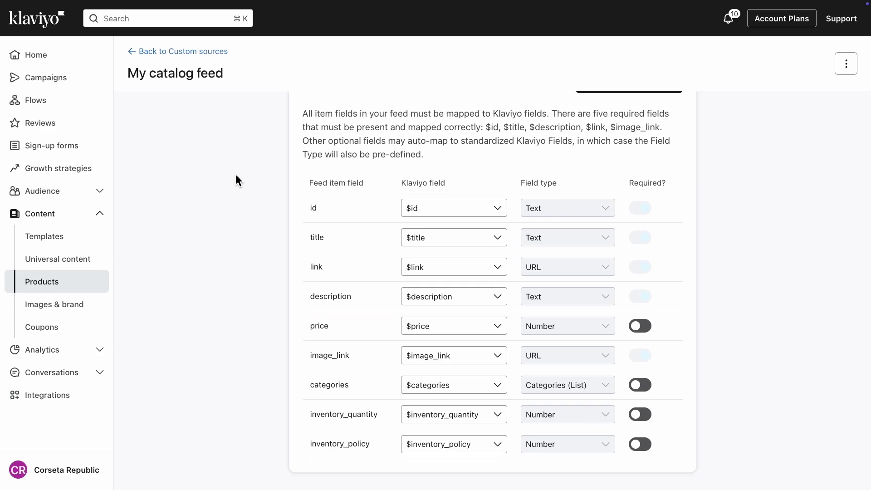
left_click(498, 244)
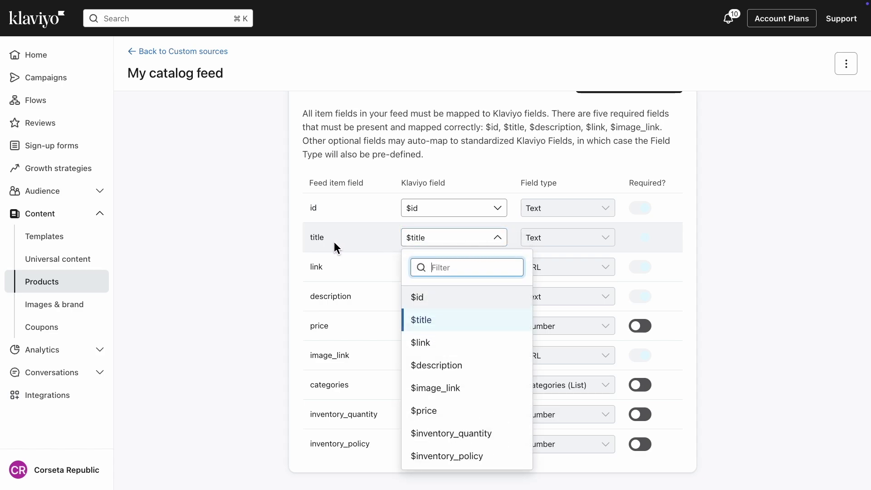
left_click(250, 245)
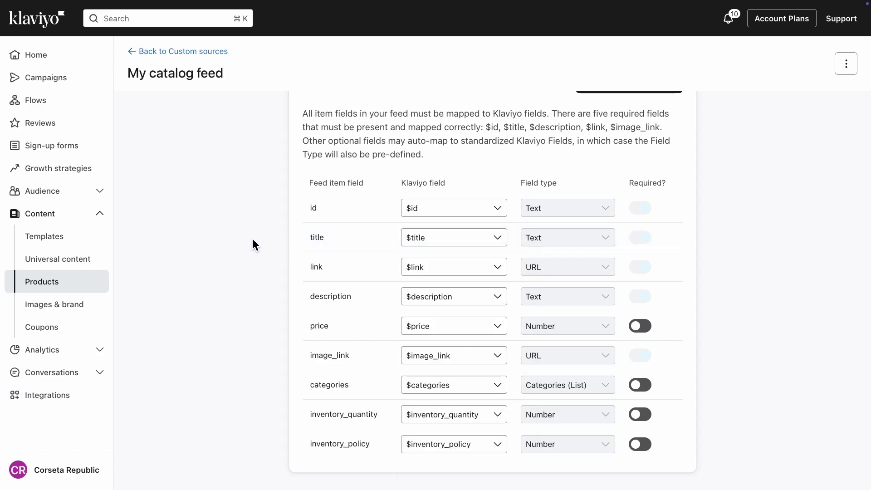
scroll(252, 243, "up", 2)
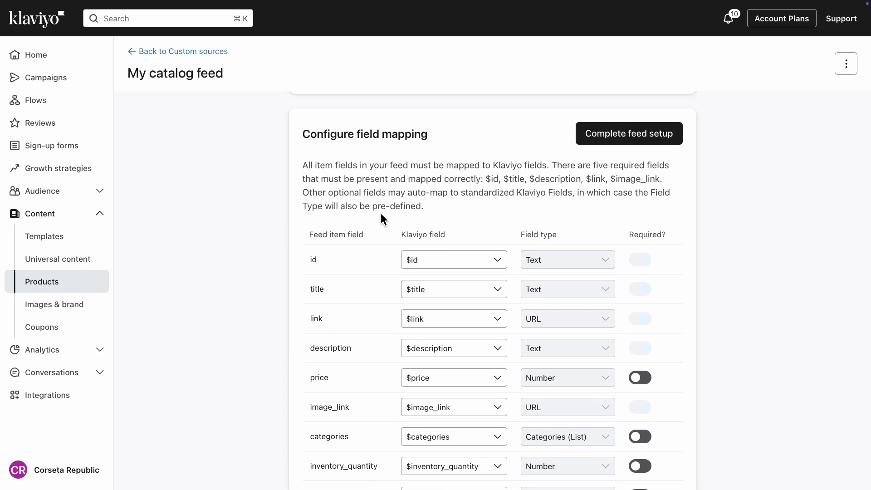
left_click(597, 138)
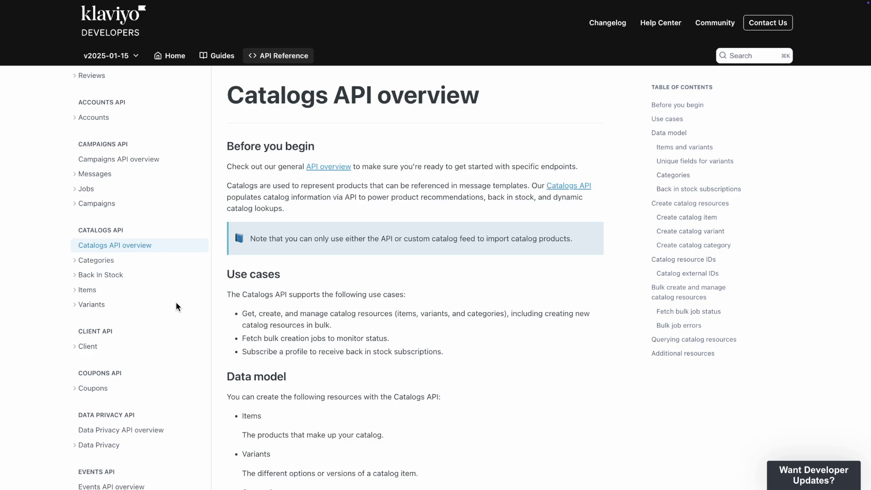
Step: Open the Bulk Create Catalog Categories reference under Categories, then switch to Postman
left_click(94, 263)
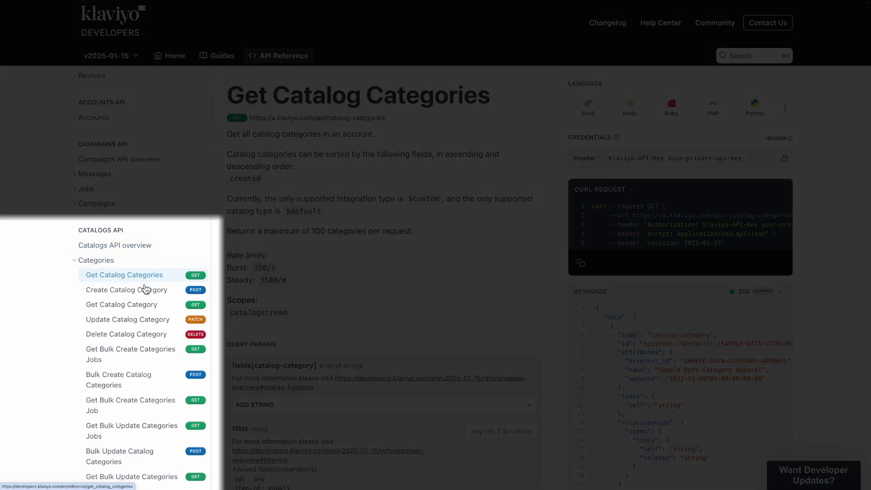
left_click(170, 384)
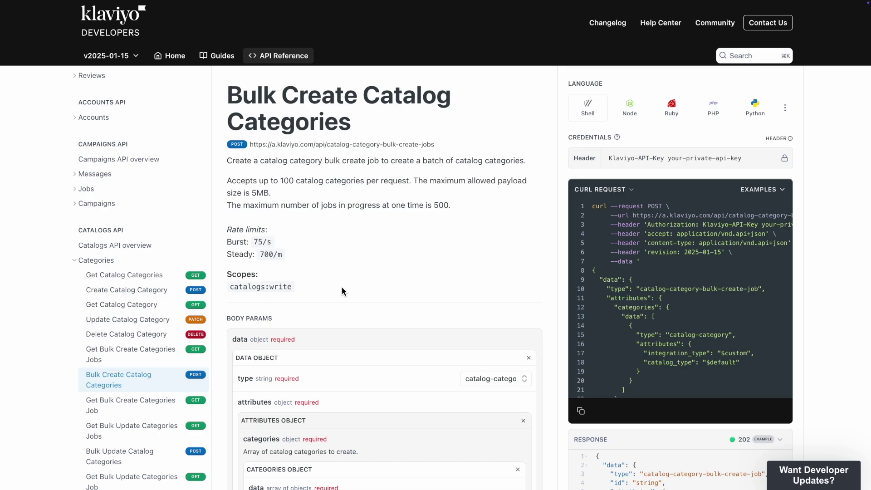
key("ctrl+Right")
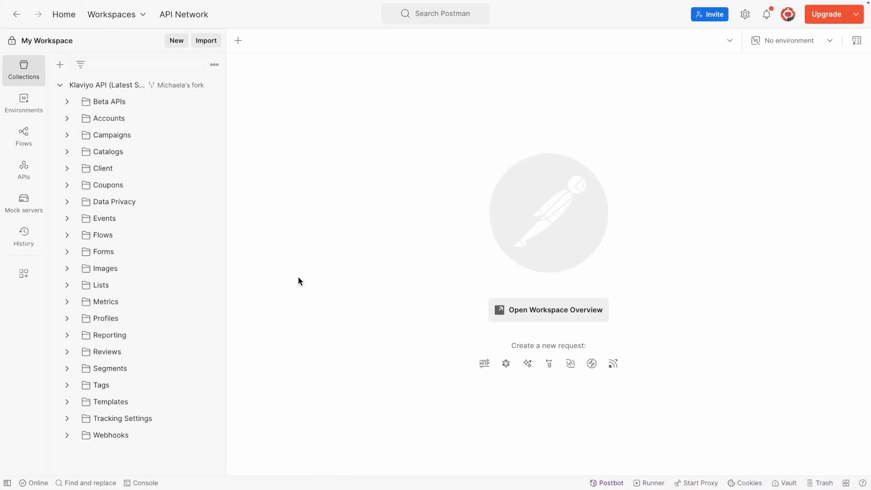
Step: In the bulk create categories request, set the first category to APPAREL / Apparel without relationships
left_click(69, 152)
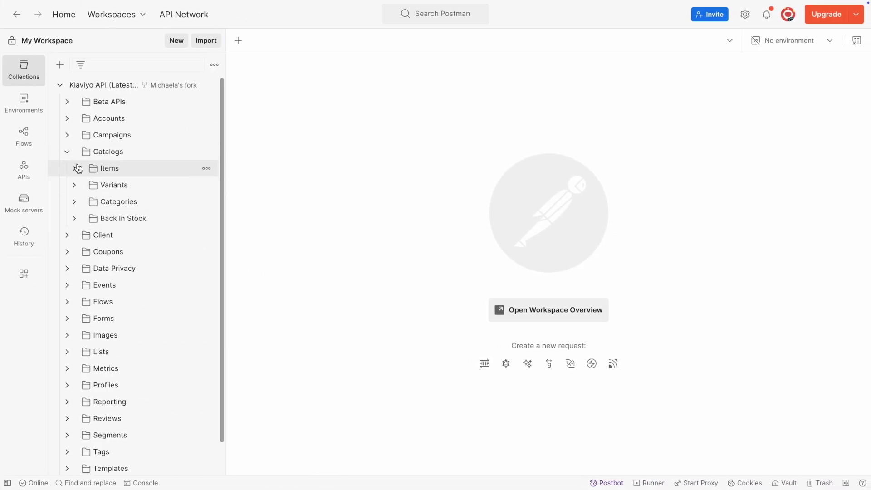
left_click(75, 202)
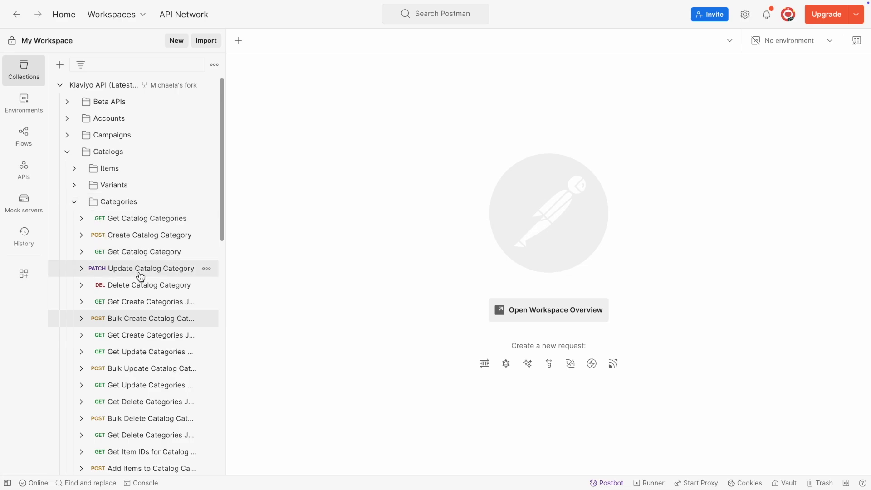
left_click(165, 328)
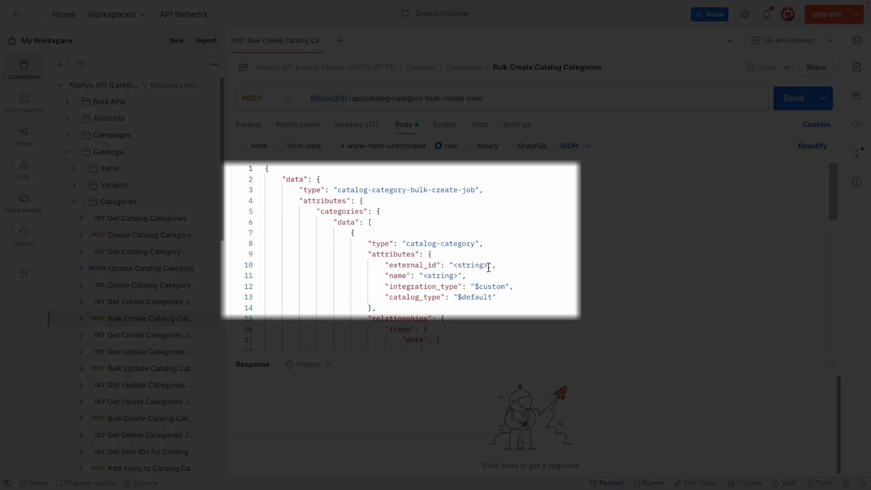
left_click_drag(487, 266, 455, 268)
type("APPAREL")
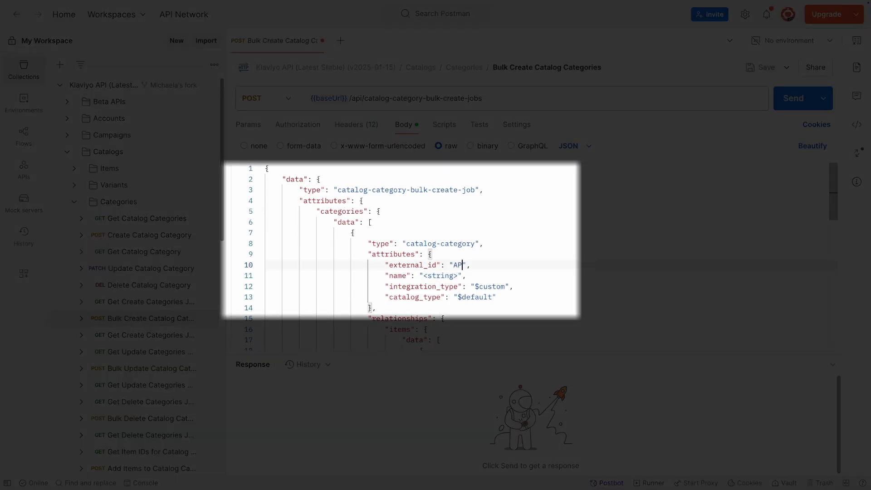
left_click_drag(460, 276, 425, 280)
type("Apparel")
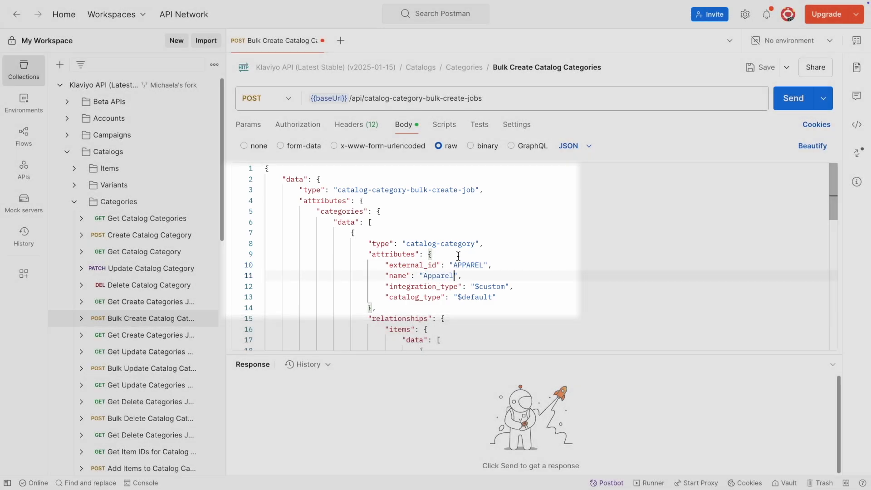
scroll(458, 257, "down", 1)
scroll(458, 257, "down", 5)
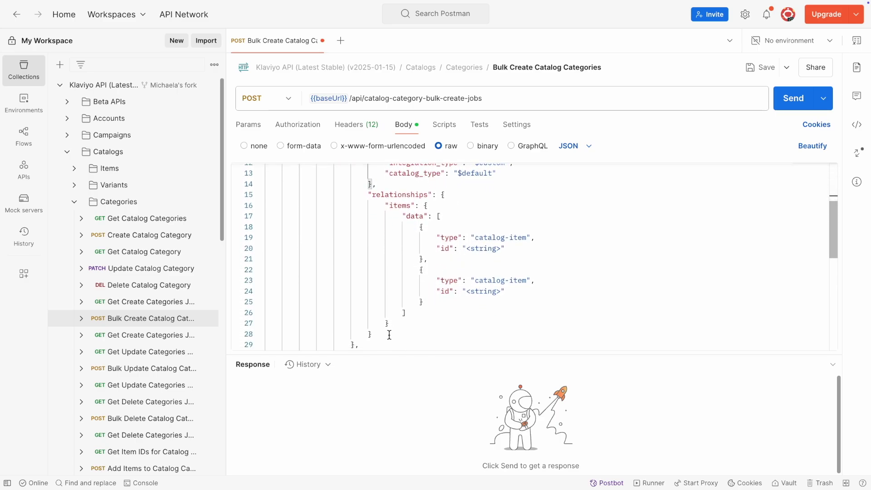
left_click_drag(385, 338, 252, 195)
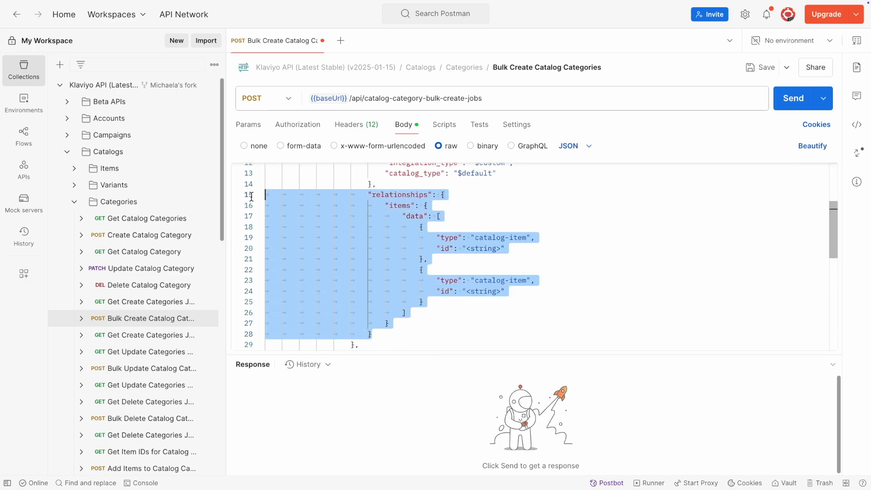
key("BackSpace")
key("BackSpace")
key("BackSpace")
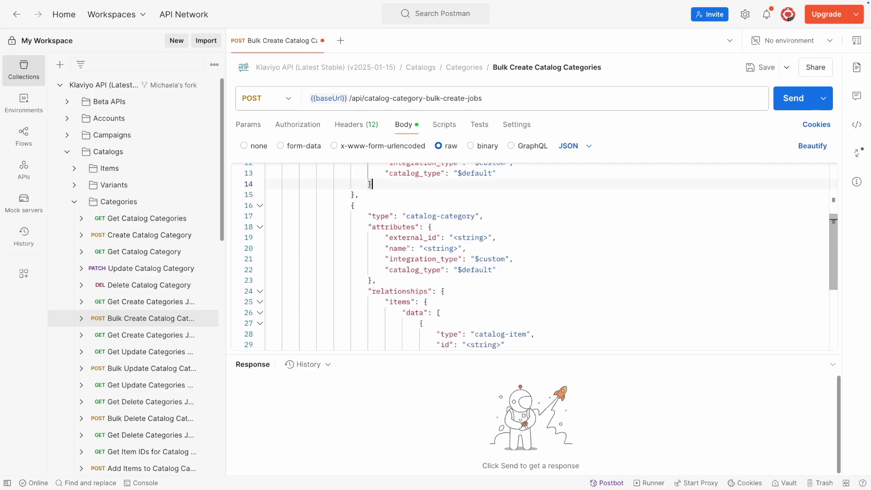
Step: Set the second category to FOOTWEAR / Footwear without relationships; open Bulk Create Catalog Items
left_click_drag(489, 240, 454, 239)
type("FOOTWEAR")
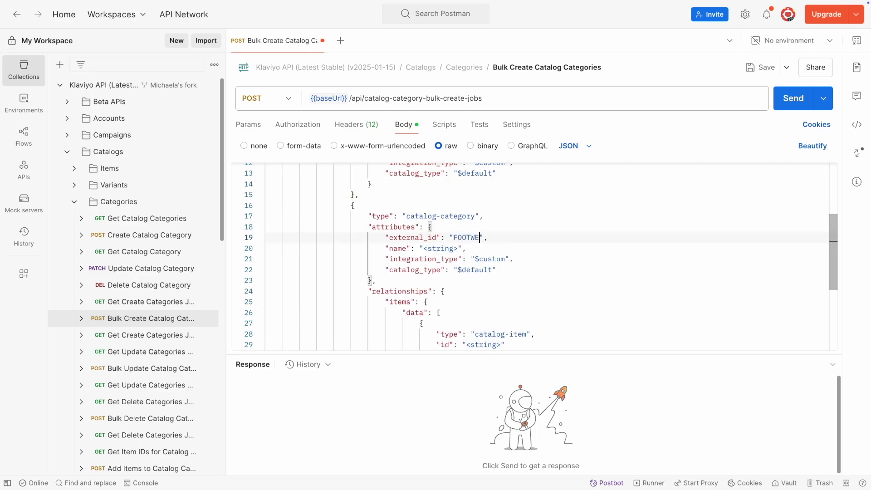
left_click_drag(458, 248, 424, 248)
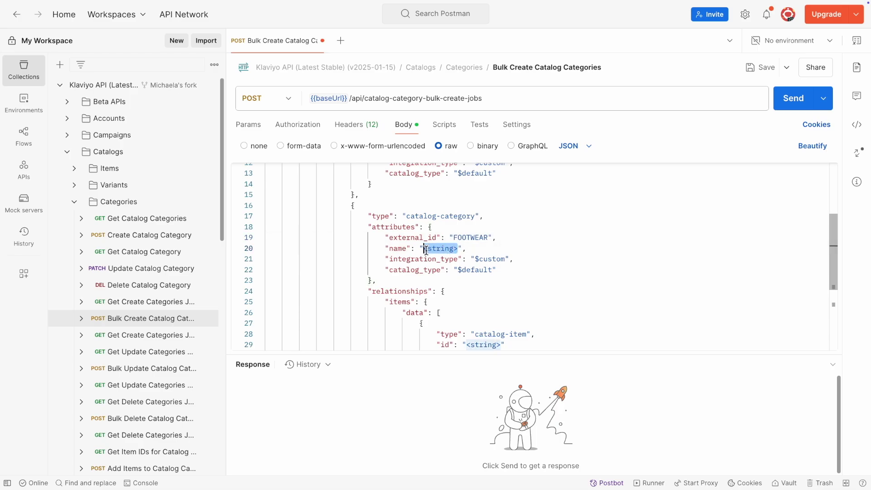
type("Footwear")
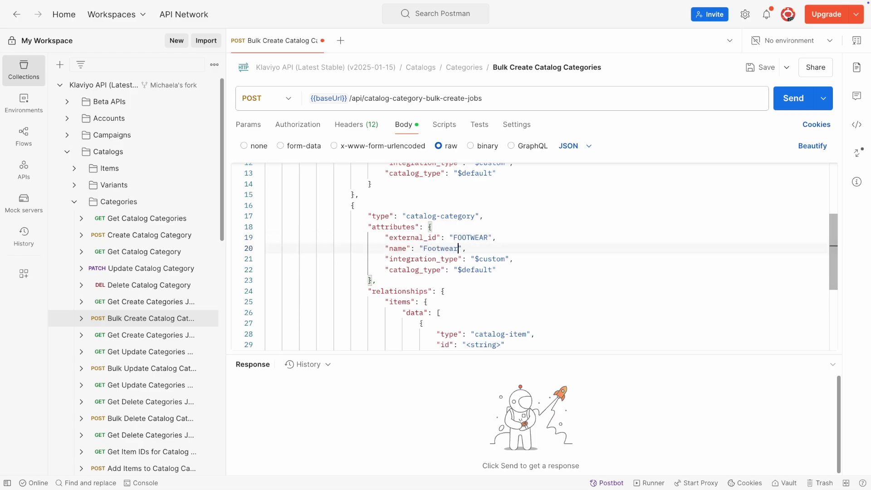
scroll(431, 249, "down", 1)
scroll(431, 249, "down", 3)
left_click_drag(373, 322, 261, 182)
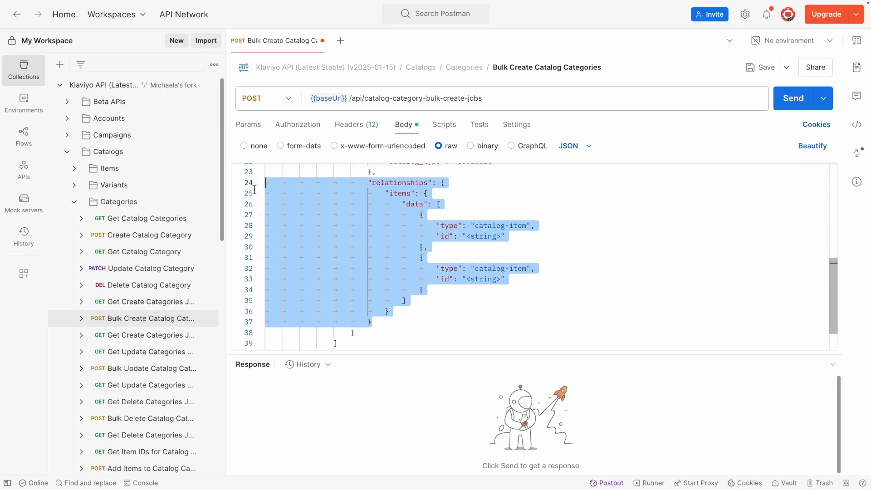
key("BackSpace")
key("BackSpace")
key("BackSpace")
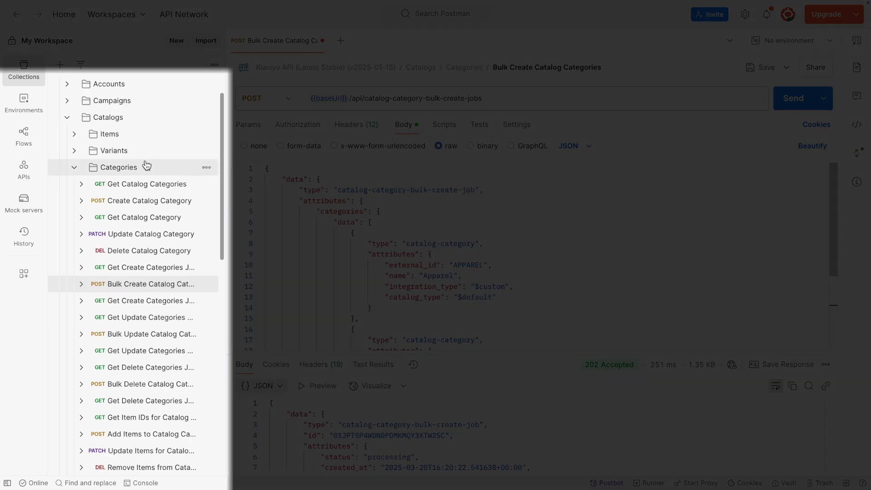
left_click(77, 136)
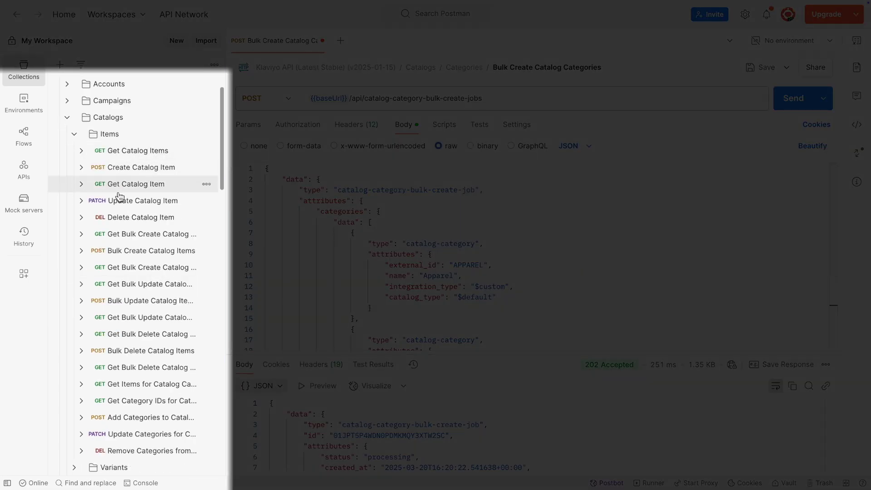
left_click(140, 255)
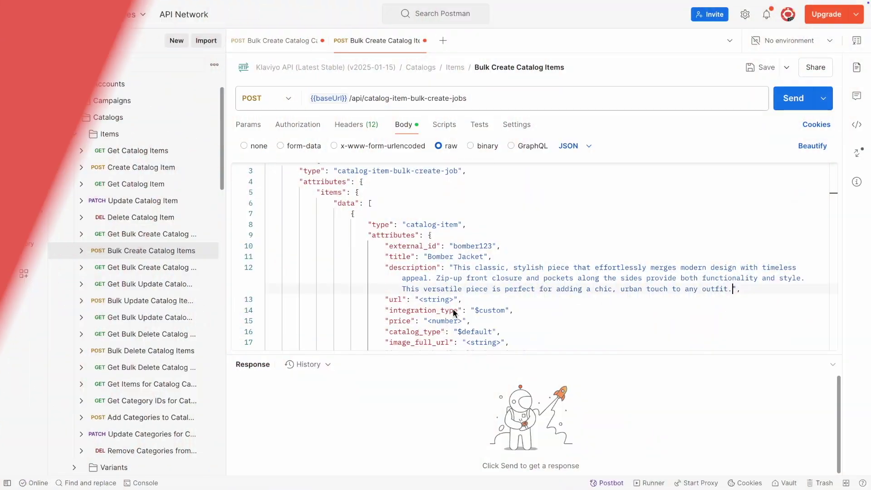
left_click_drag(454, 301, 422, 304)
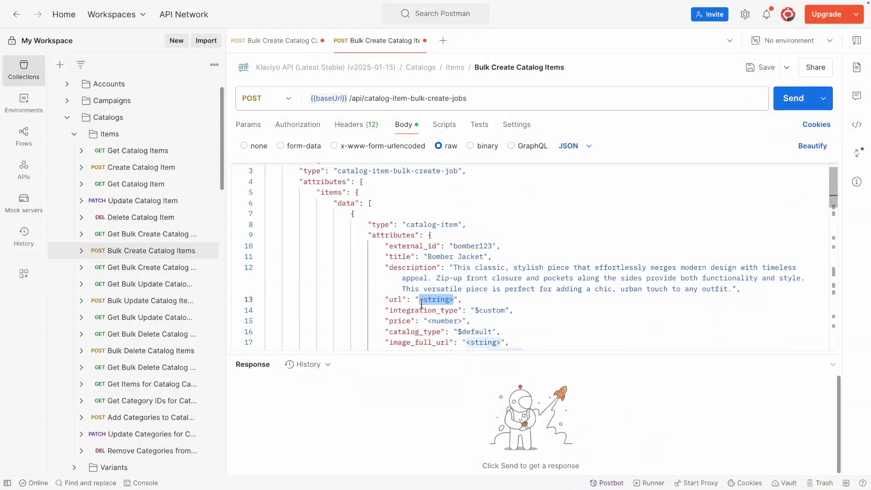
Step: Give the Bomber Jacket its URL, 50.00 price and image URL, deleting thumbnail, images and metadata fields
type("https://www.mystore.com/shop/outerwear/jackets/bomber-jacket")
scroll(467, 294, "down", 1)
left_click_drag(467, 294, 425, 294)
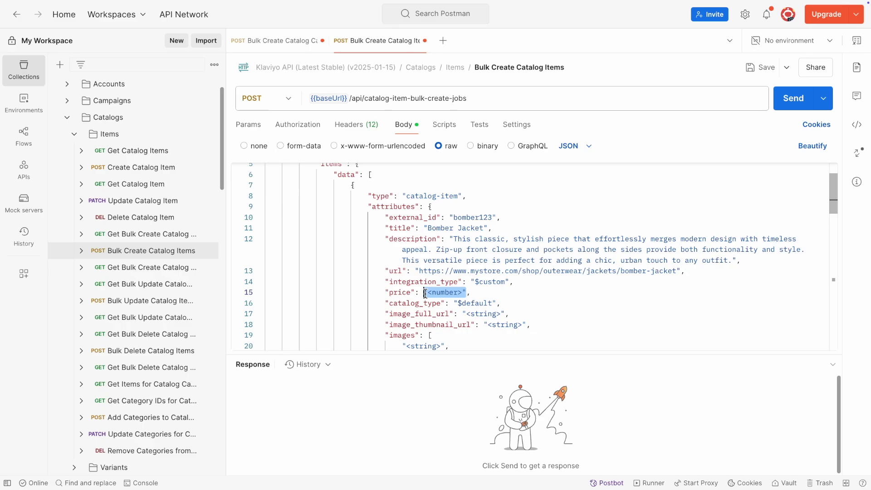
type("50.00")
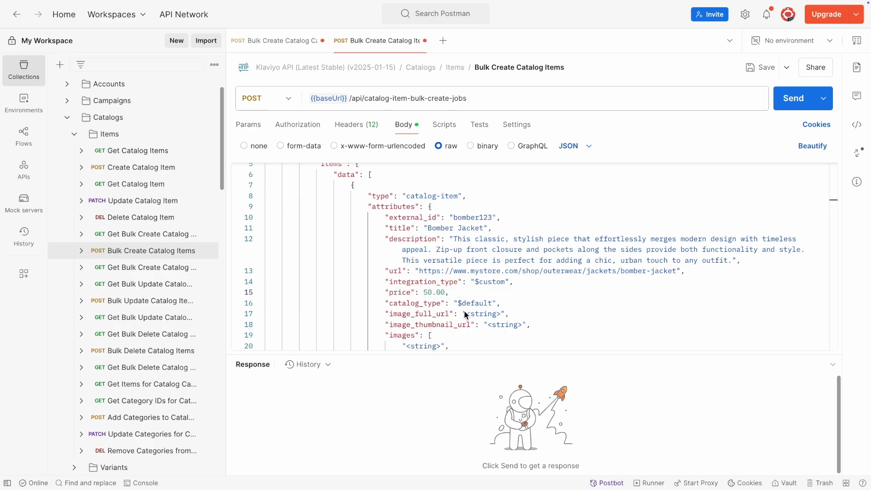
left_click_drag(501, 314, 467, 314)
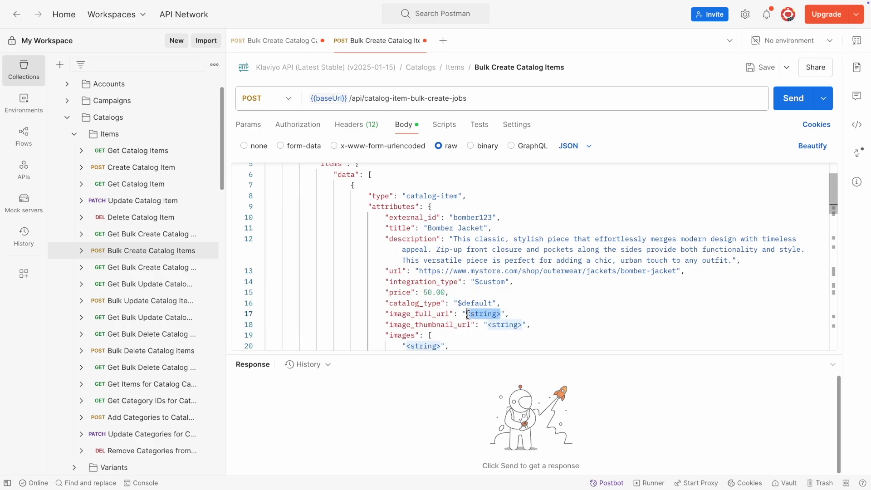
key("ctrl+v")
scroll(396, 304, "down", 3)
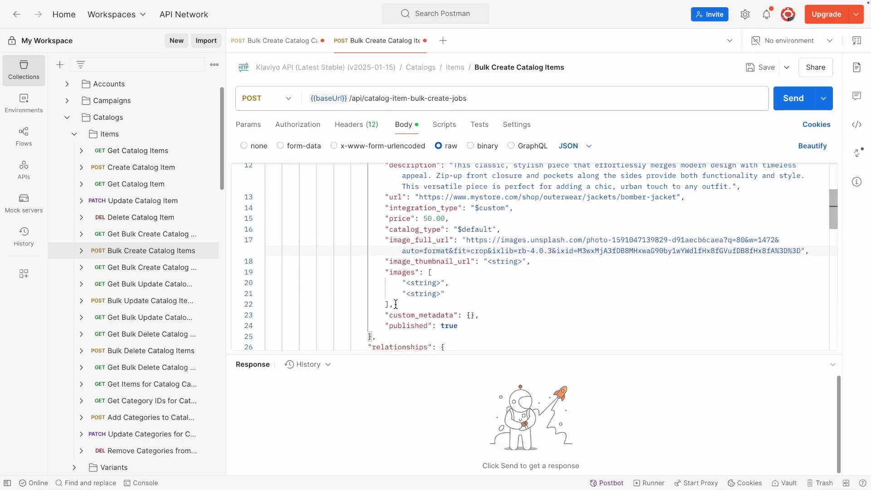
left_click_drag(481, 315, 262, 263)
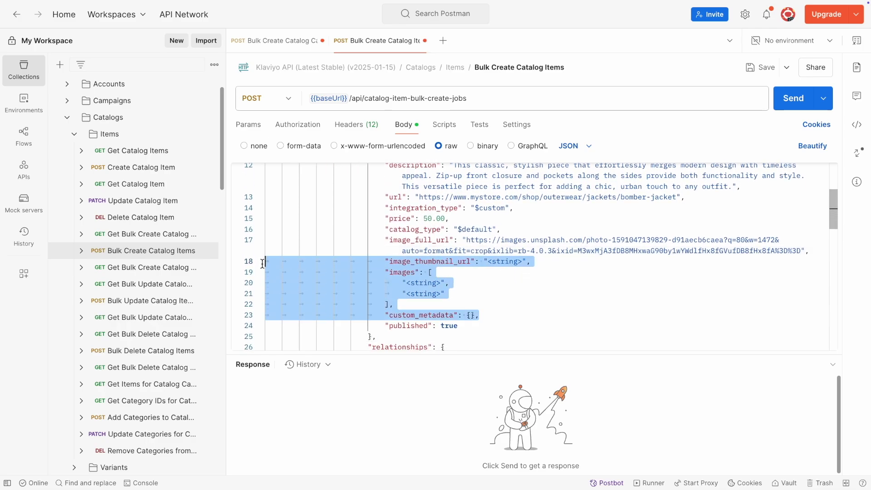
key("BackSpace")
key("BackSpace")
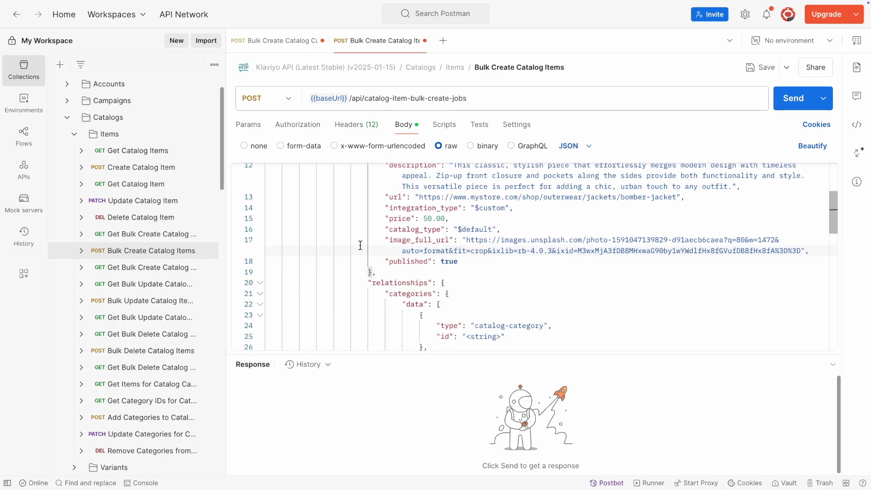
Step: Set the jacket's category to $custom:::$default:::APPAREL and remove the extra category entry
scroll(570, 269, "down", 2)
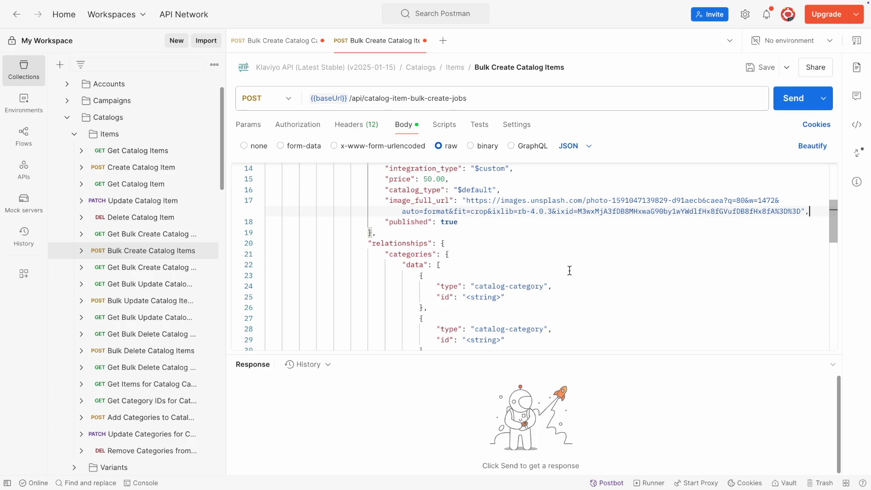
scroll(569, 271, "down", 1)
left_click_drag(501, 287, 466, 288)
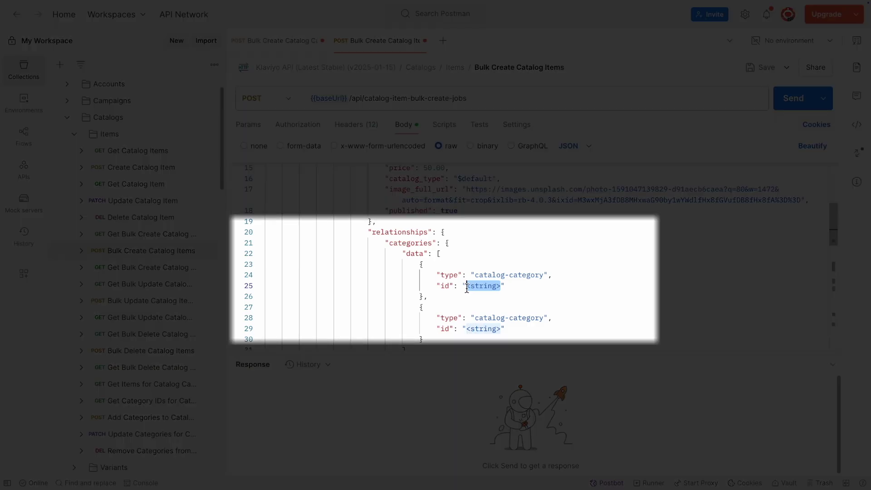
type("$custom:")
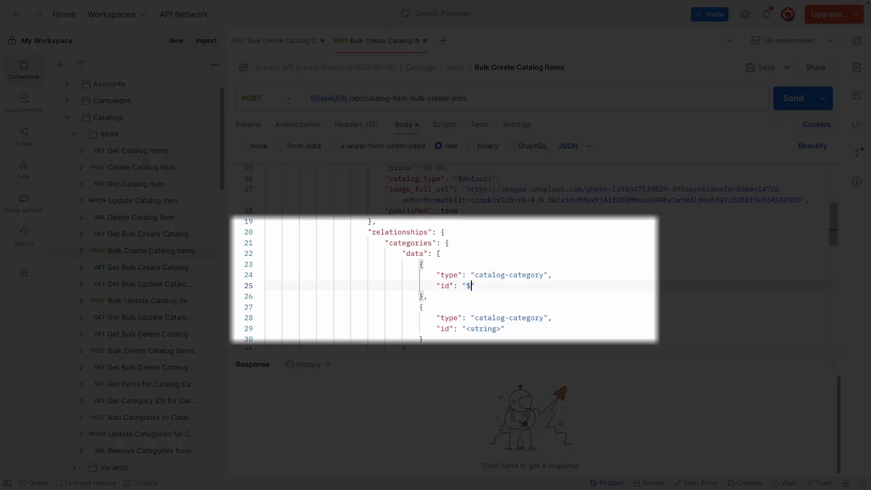
type("::$default:::APPAREL")
left_click(588, 305)
scroll(605, 307, "down", 1)
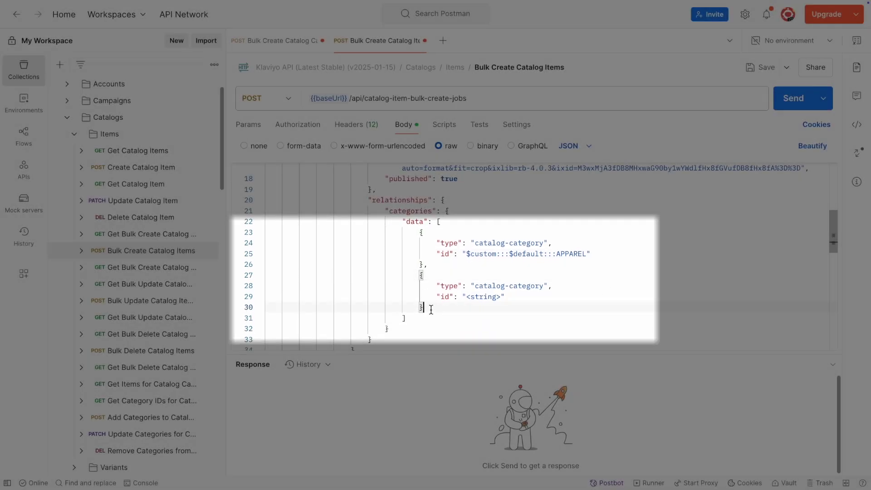
left_click_drag(457, 307, 261, 283)
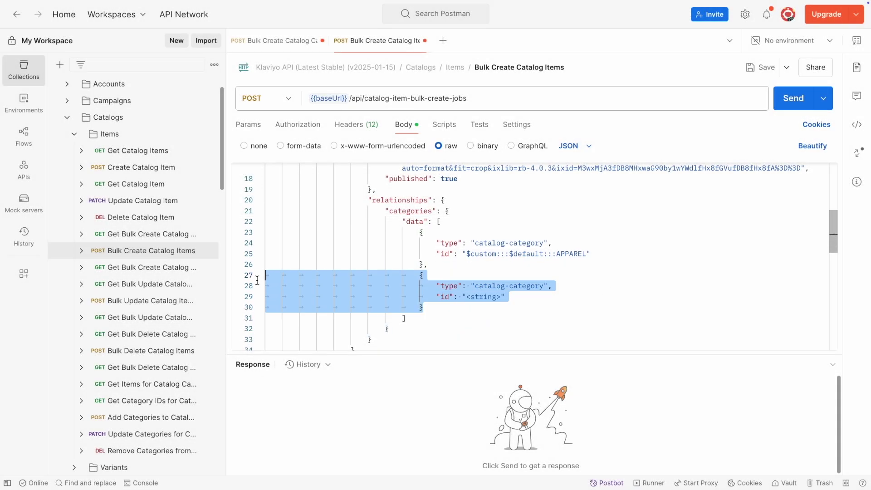
key("BackSpace")
key("BackSpace")
key("BackSpace")
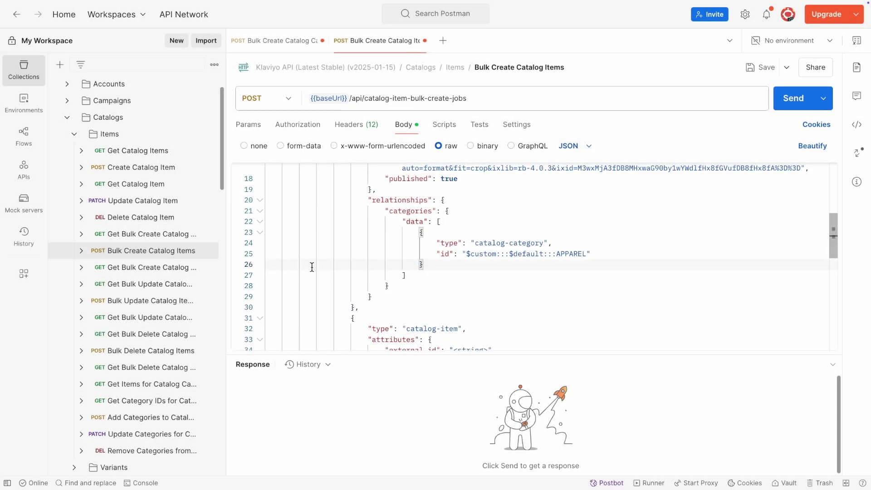
Step: Replace the placeholder items with the pasted Brown Leather Boots and Chunky Sandals definitions
scroll(389, 255, "down", 4)
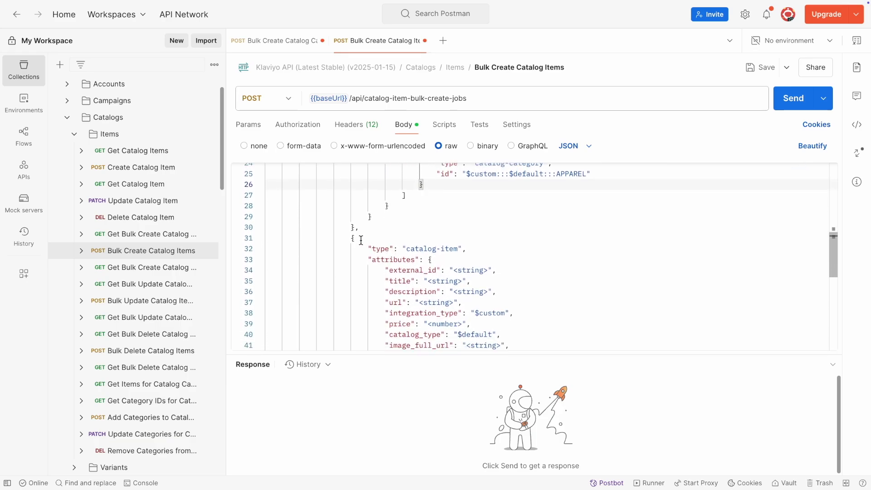
left_click_drag(352, 238, 367, 298)
key("ctrl+v")
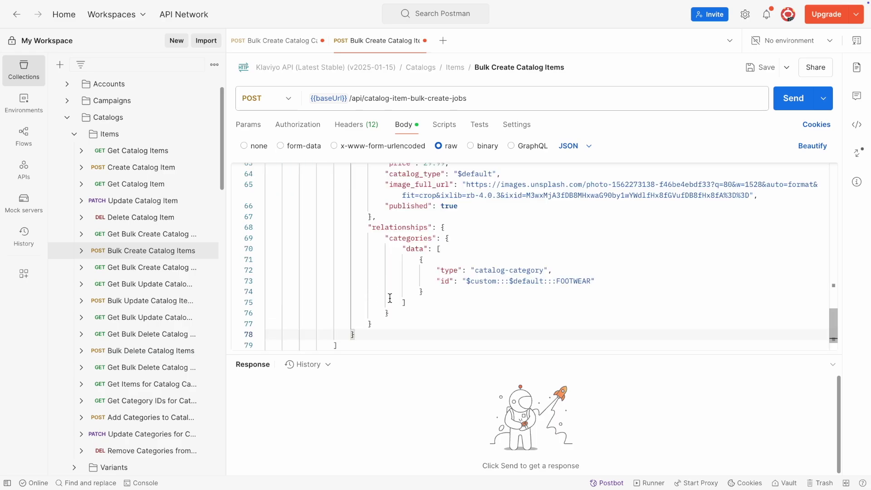
scroll(489, 294, "up", 3)
scroll(490, 294, "up", 4)
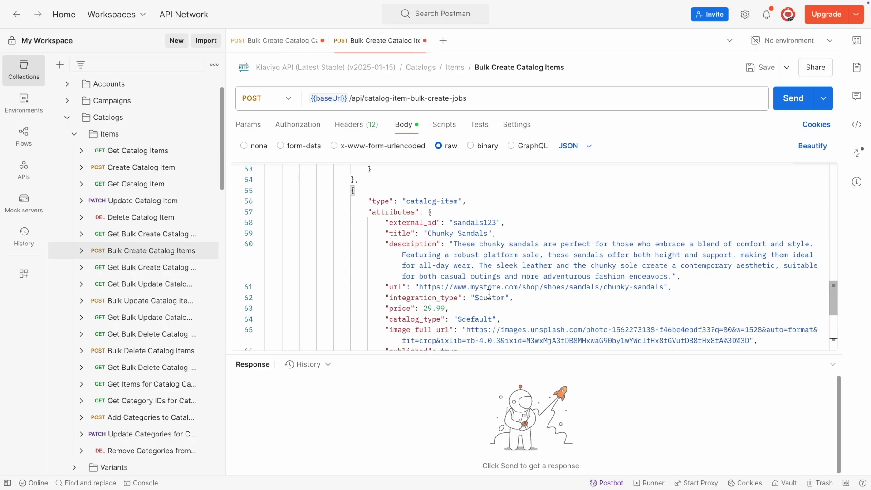
scroll(489, 294, "up", 10)
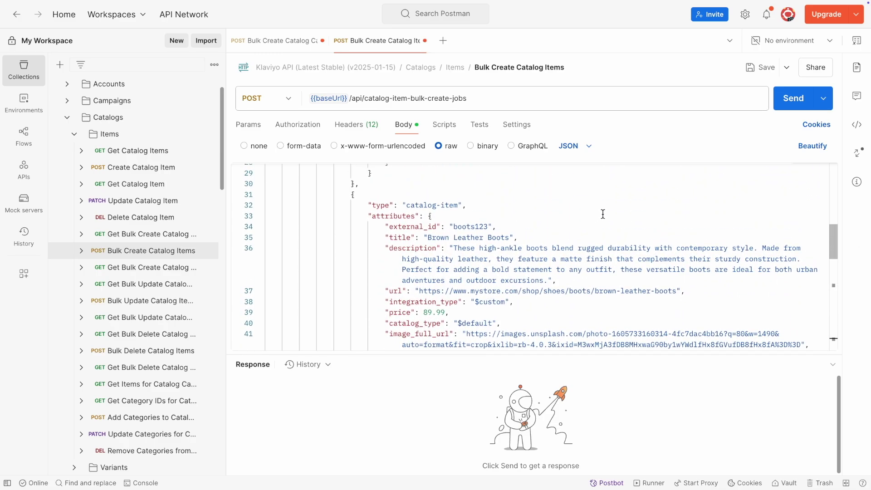
Step: Send the bulk item request, getting 202 Accepted, and scroll to the Variants requests
left_click(784, 107)
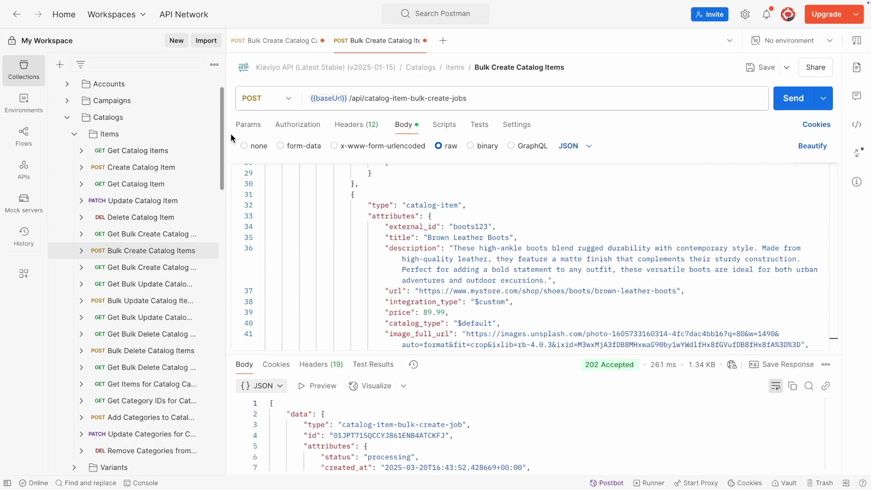
scroll(141, 134, "down", 3)
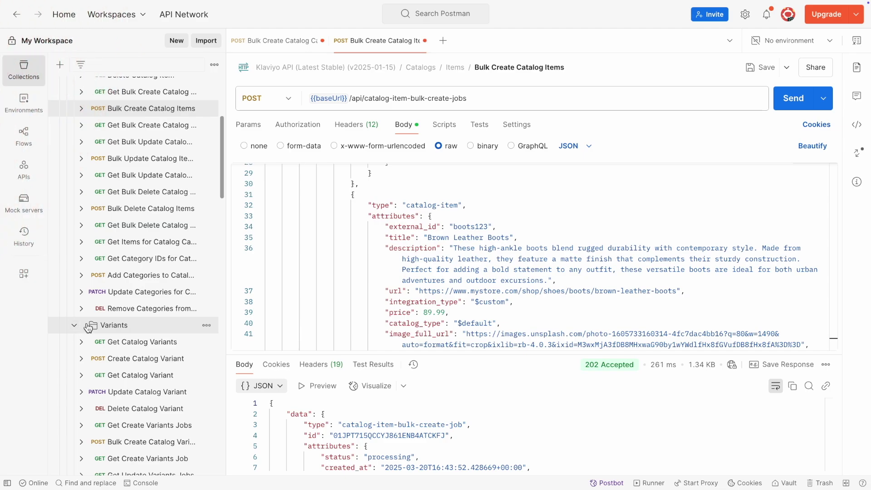
scroll(162, 321, "down", 2)
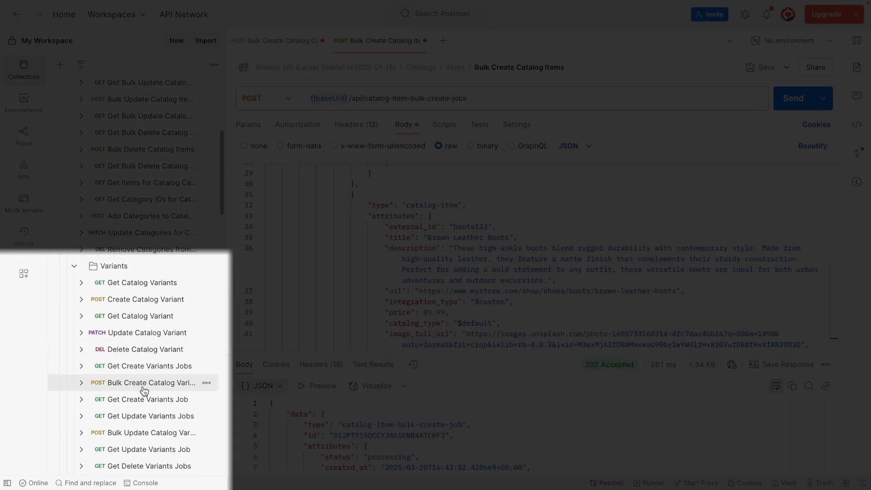
Step: In Bulk Create Catalog Variants, paste the small jacket's store and image URLs, deleting unused image fields
left_click(144, 390)
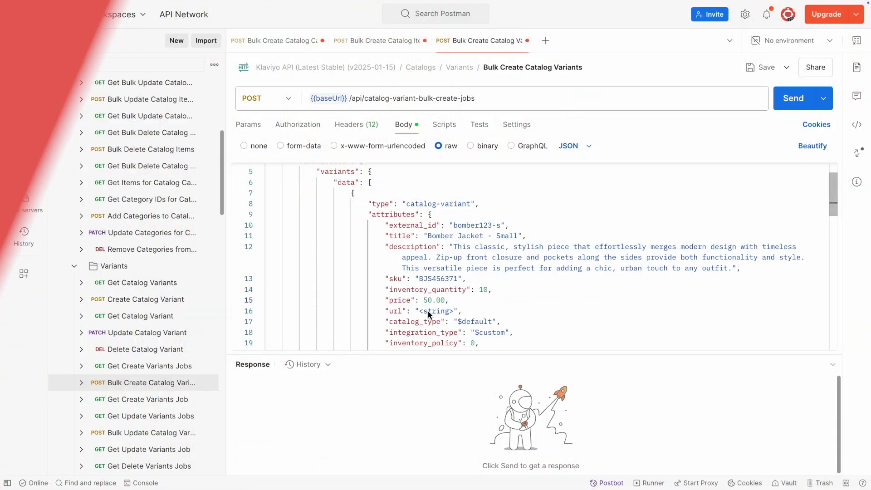
left_click_drag(454, 312, 421, 313)
type("https://www.mystore.com/shop/outerwear/jackets/bomber-jacket/bomber123-s")
scroll(445, 288, "down", 2)
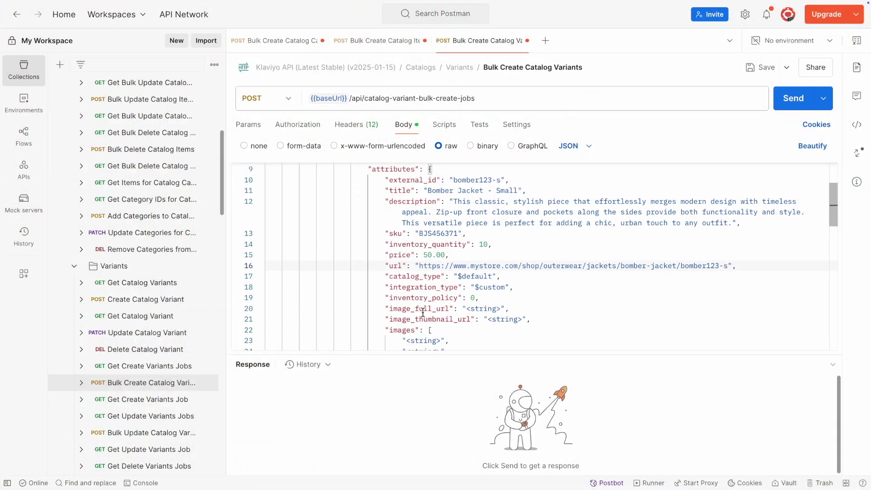
left_click_drag(503, 304, 467, 303)
scroll(467, 302, "down", 1)
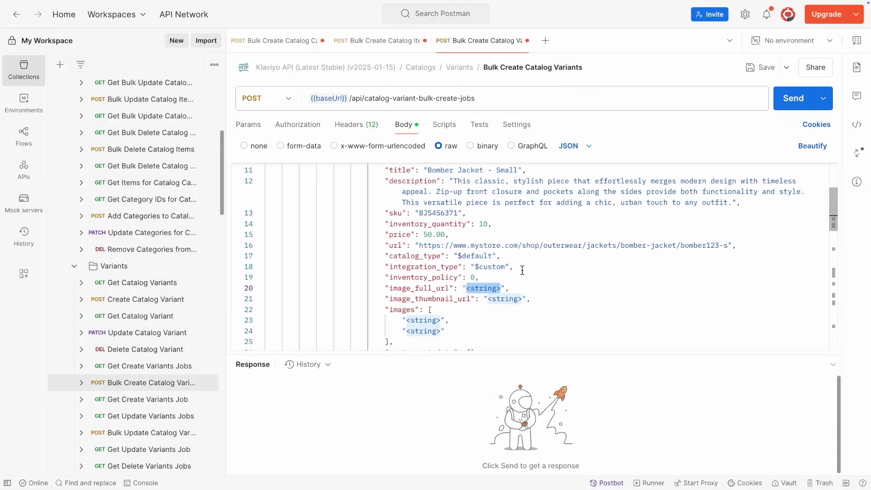
key("ctrl+v")
scroll(501, 278, "down", 1)
left_click(552, 286)
scroll(527, 290, "down", 2)
left_click_drag(494, 294, 244, 244)
key("BackSpace")
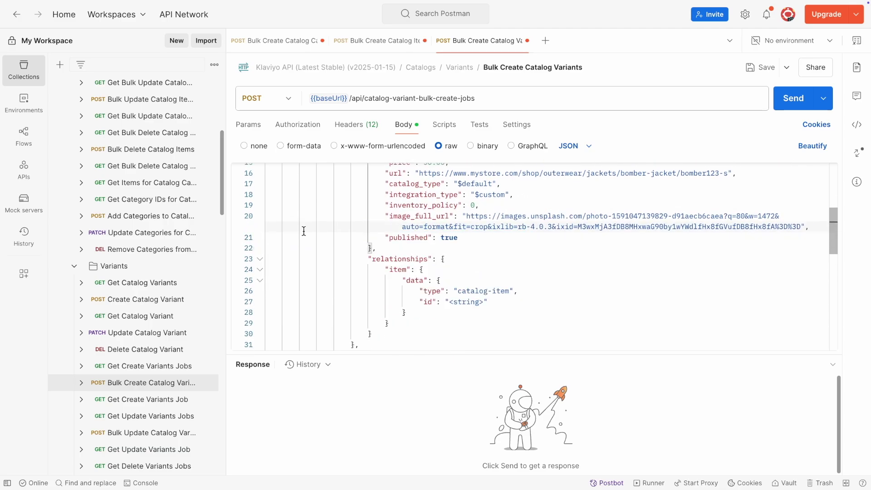
Step: Set the variant's item id to $custom:::$default:::bomber123 and copy the whole variant object
left_click(486, 302)
left_click_drag(485, 302, 451, 305)
type("$custom:::")
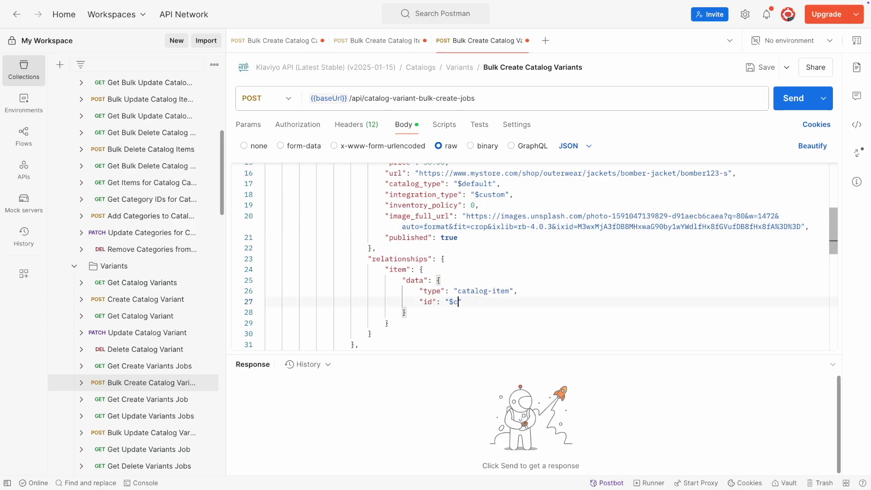
type("$default:::bomber123")
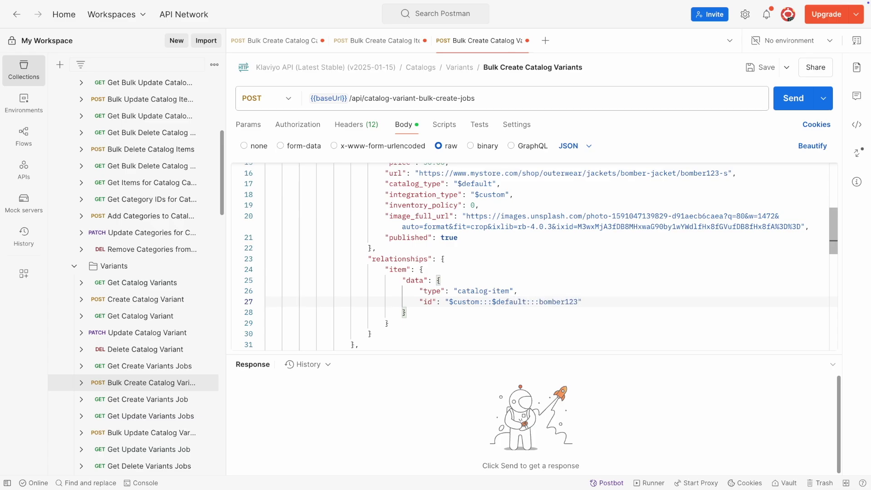
scroll(454, 310, "down", 1)
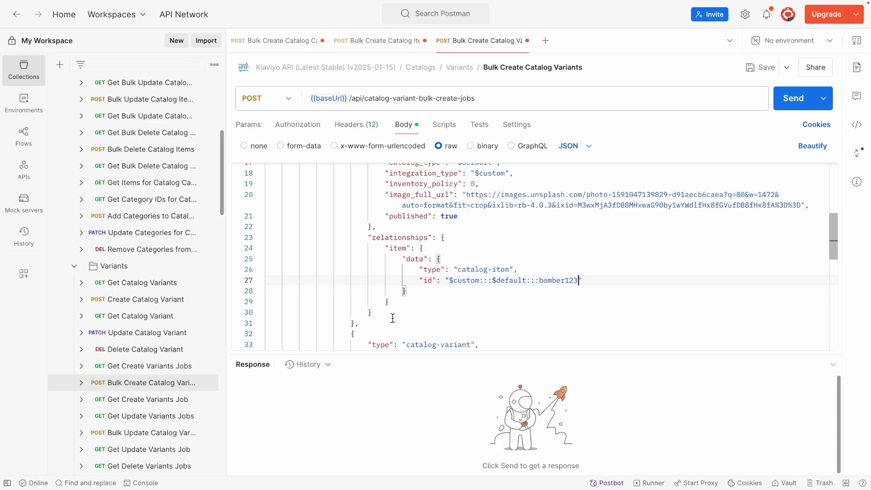
left_click_drag(373, 325, 356, 341)
Step: Paste a variant copy and make it Large: external_id ending l, title Large, SKU ending 3
left_click(405, 294)
key("ctrl+v")
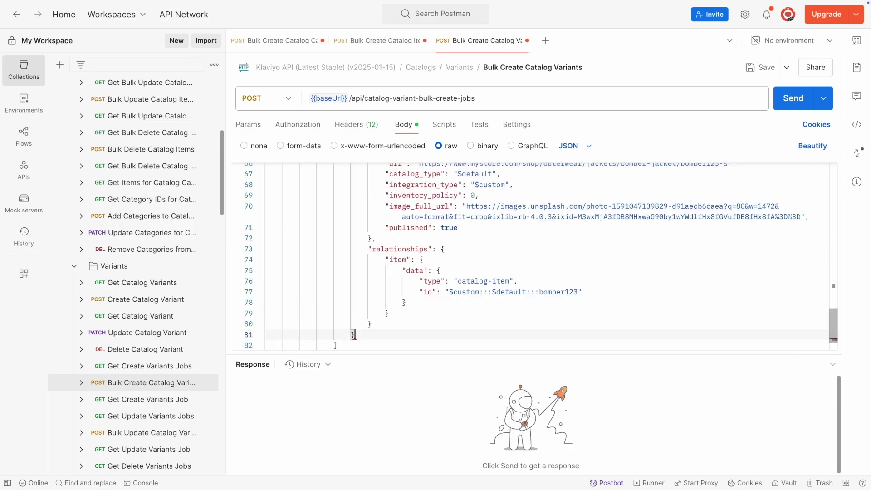
scroll(488, 291, "up", 3)
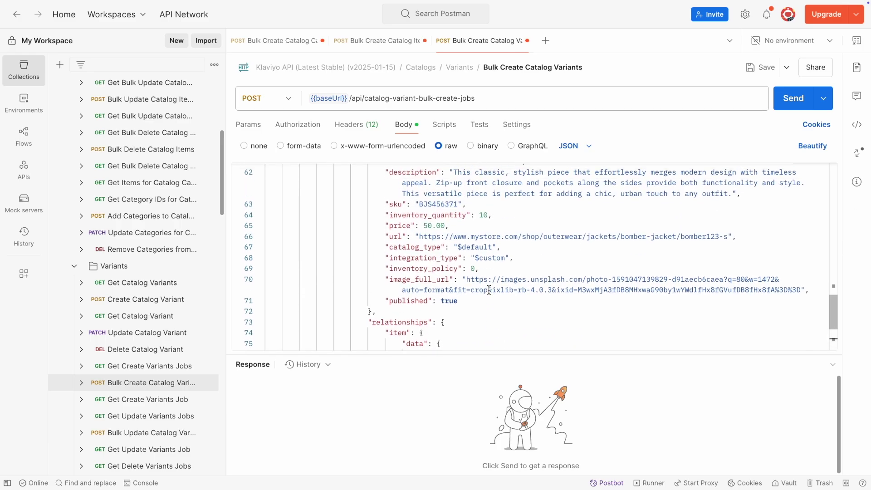
left_click(499, 225)
key("BackSpace")
type("l_id\": \"bomber123-l\",")
left_click_drag(519, 236, 497, 239)
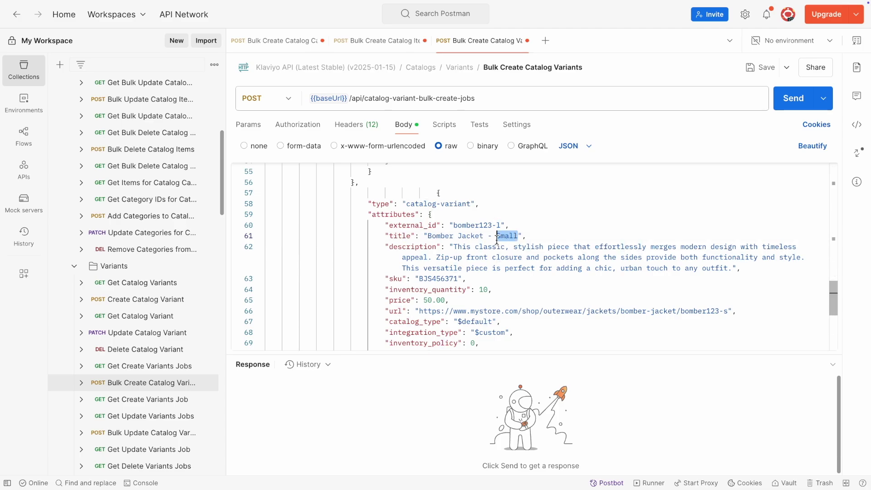
type("Large")
double_click(459, 280)
left_click(459, 280)
key("BackSpace")
type("3")
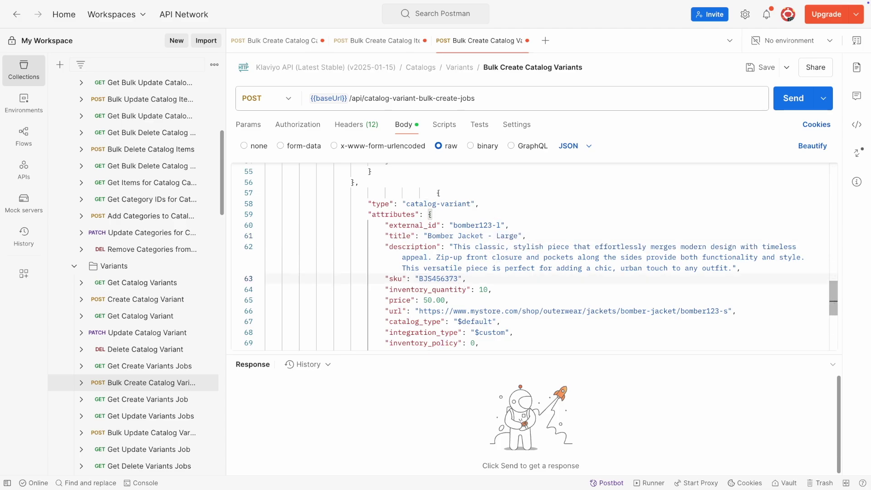
double_click(728, 311)
left_click(728, 312)
Step: Make the middle variant Medium (id, URL suffix m, SKU ending 2) and send the bulk variant request
scroll(703, 289, "down", 3)
scroll(703, 289, "up", 9)
left_click(512, 214)
key("BackSpace")
type("m")
type("Medium\",")
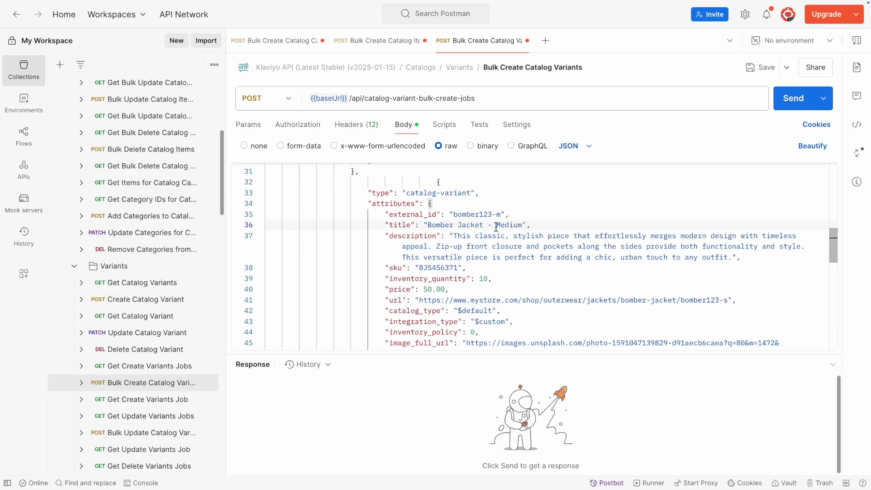
left_click(459, 268)
key("BackSpace")
type("2")
left_click(728, 300)
key("BackSpace")
type("m")
left_click(792, 108)
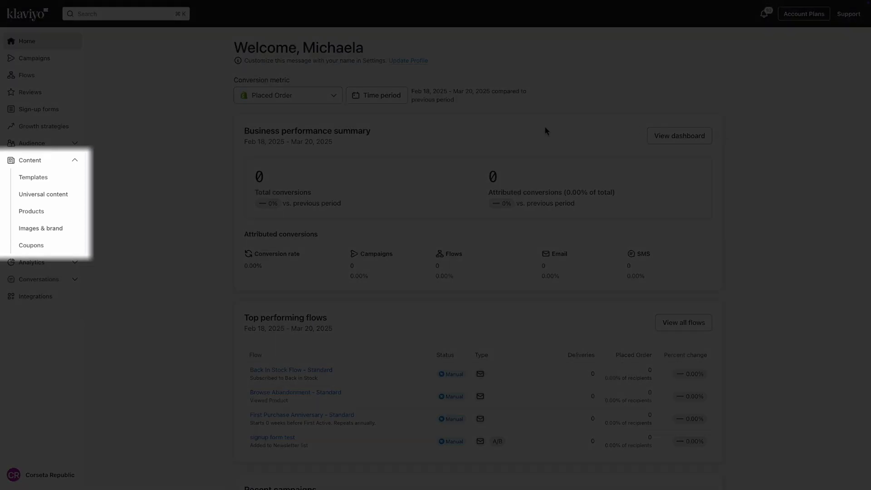
Step: Open the Bomber Jacket in Products and expand Variants (3) showing Small, Medium and Large
left_click(65, 210)
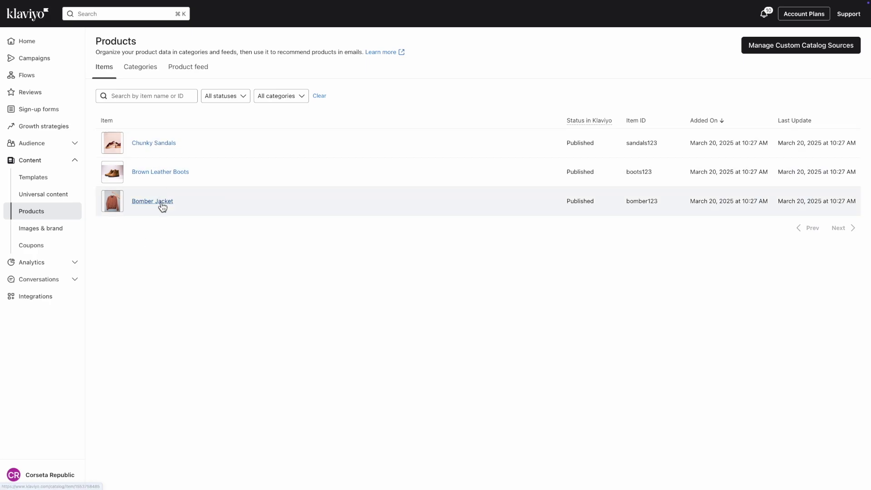
left_click(158, 201)
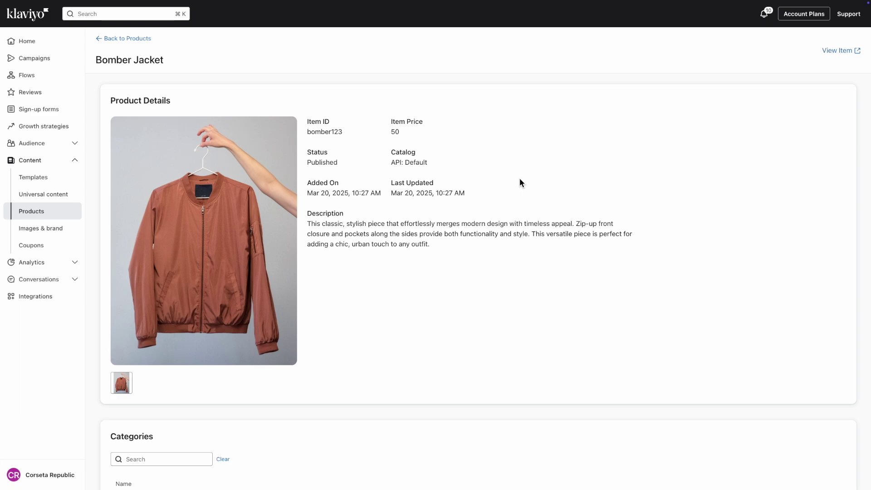
scroll(520, 179, "down", 3)
scroll(520, 180, "down", 2)
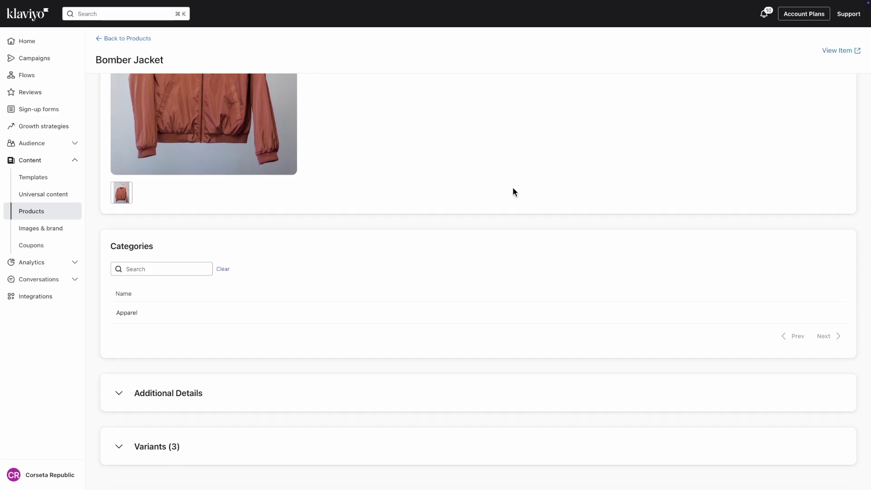
left_click(123, 448)
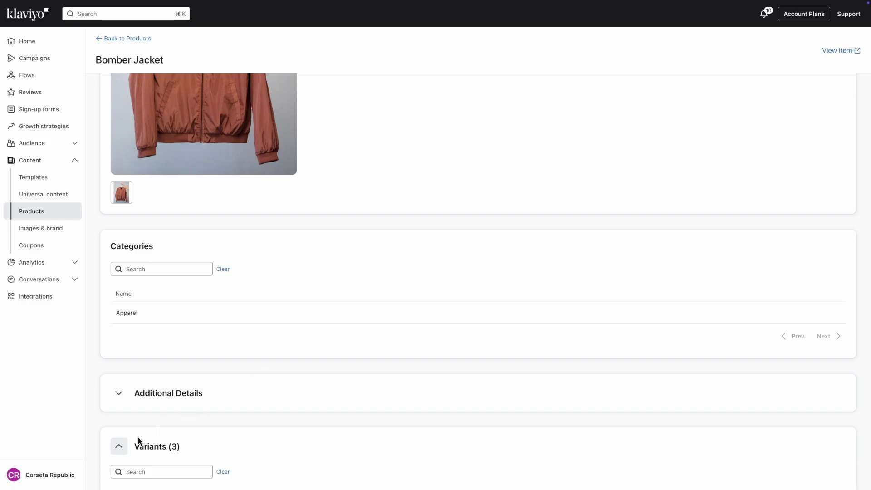
scroll(306, 289, "down", 1)
scroll(305, 289, "down", 3)
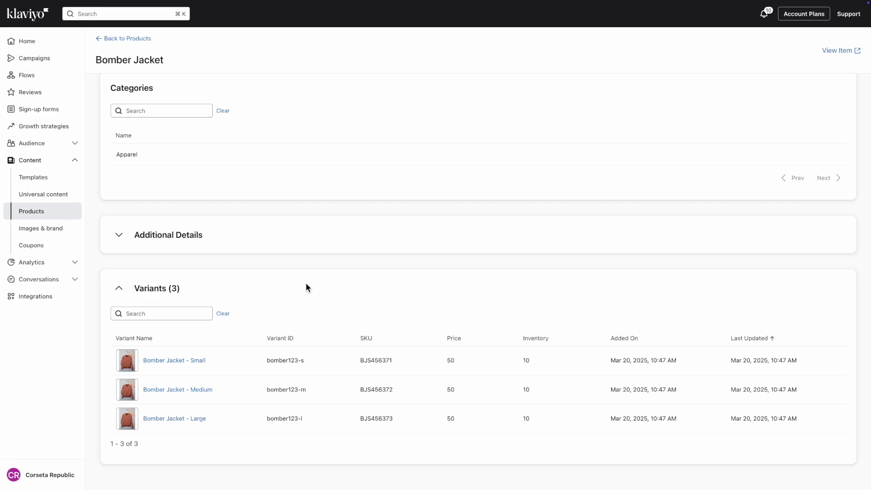
Step: Add a bomber123 catalog tag showing the item title below 'Unapologetically you.', then expand the latest Ordered Product event
left_click(153, 13)
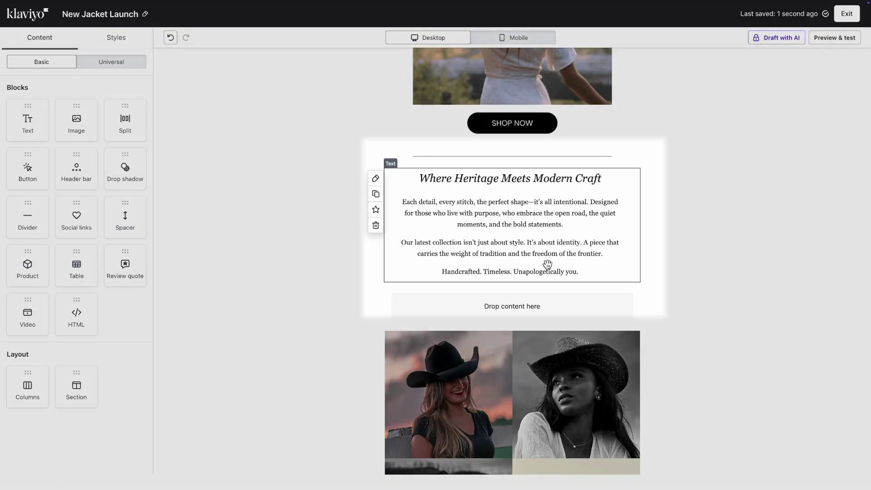
left_click(501, 249)
left_click(375, 178)
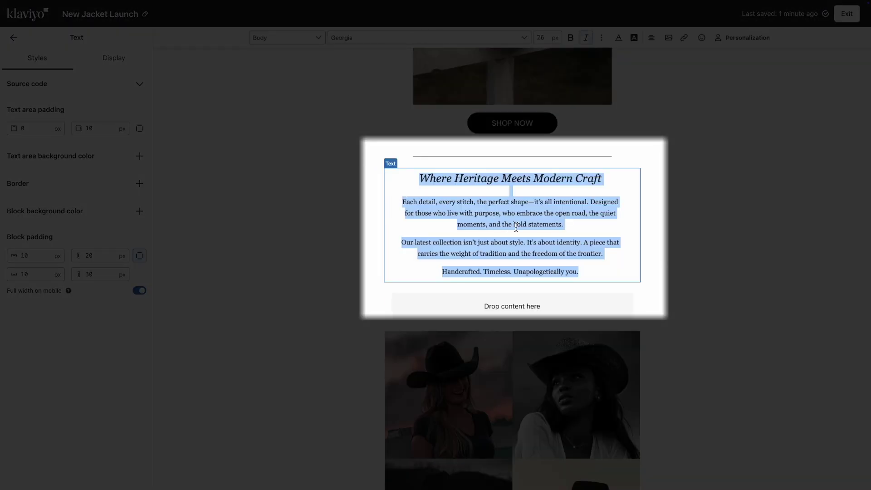
left_click(592, 275)
key("Return")
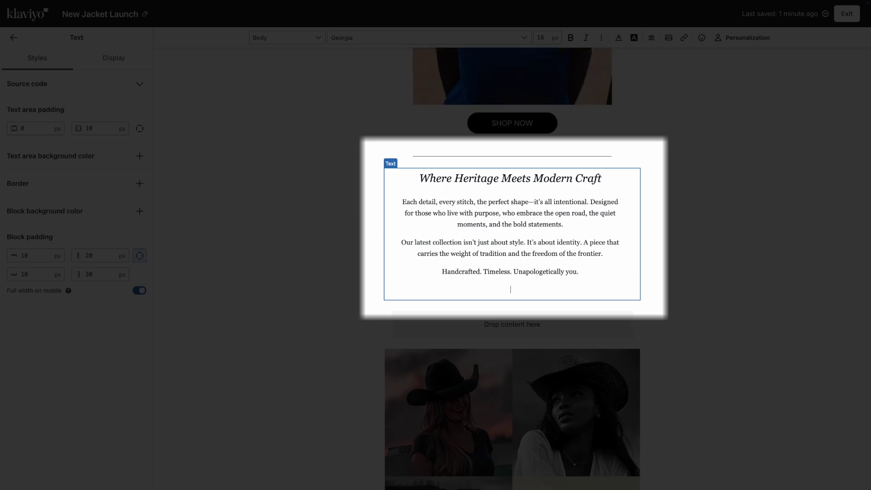
type("{% catalog \"")
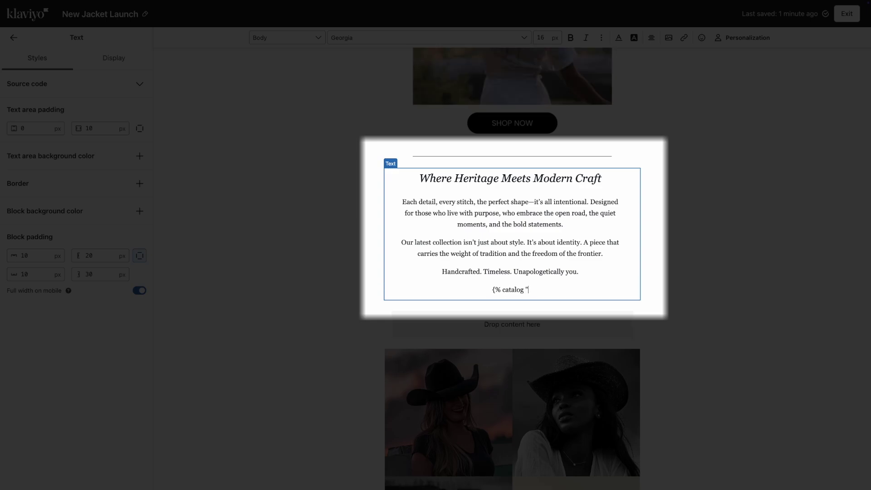
type("bomber123\" %}{{ catalog_item.ti")
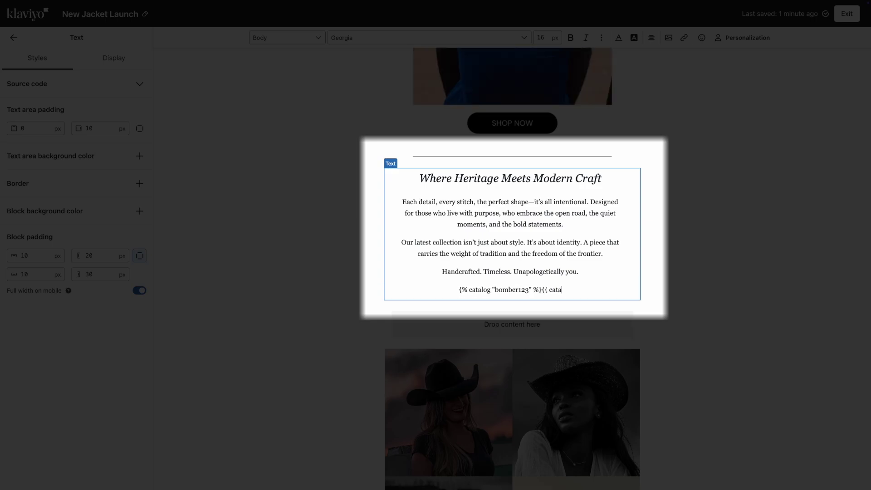
type("tle }}{% endcatalog %}")
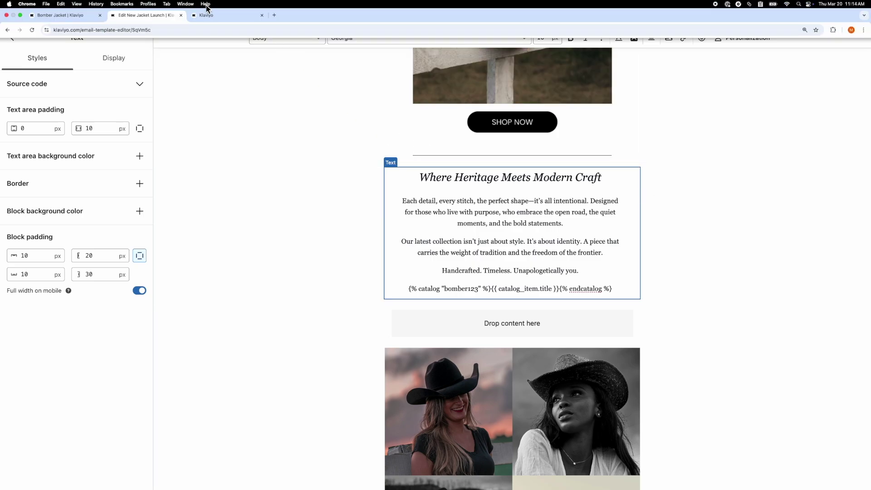
left_click(211, 15)
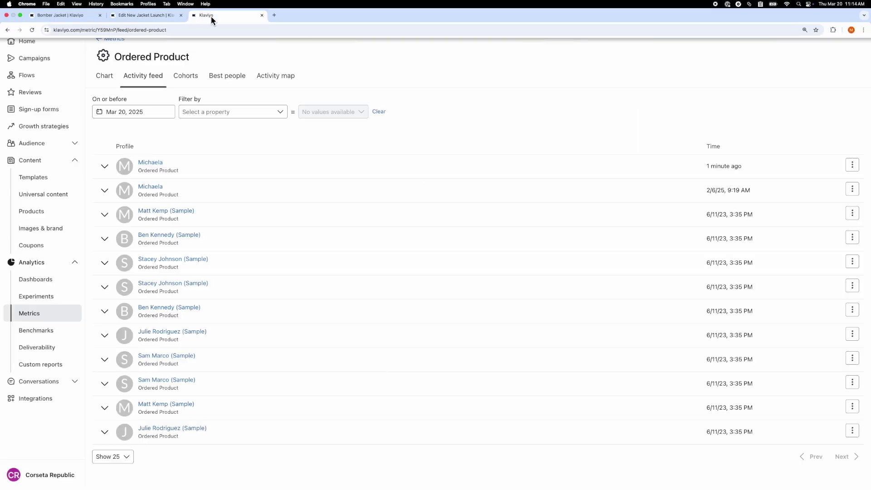
left_click(114, 169)
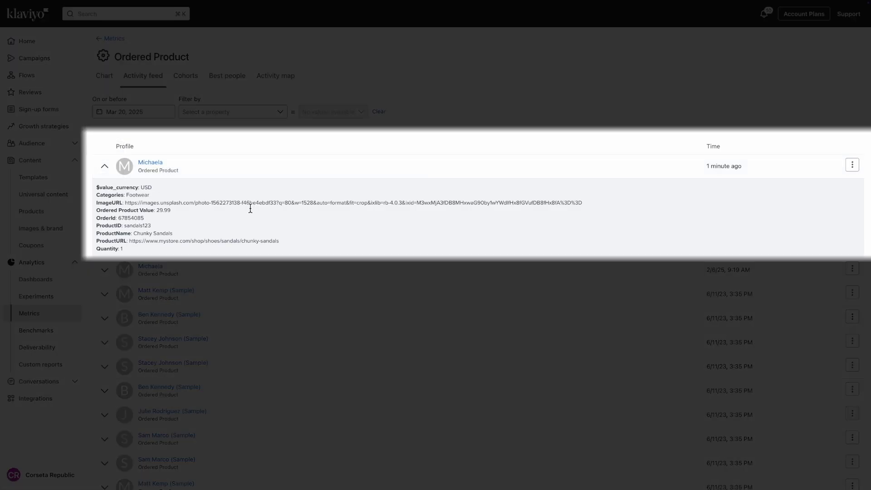